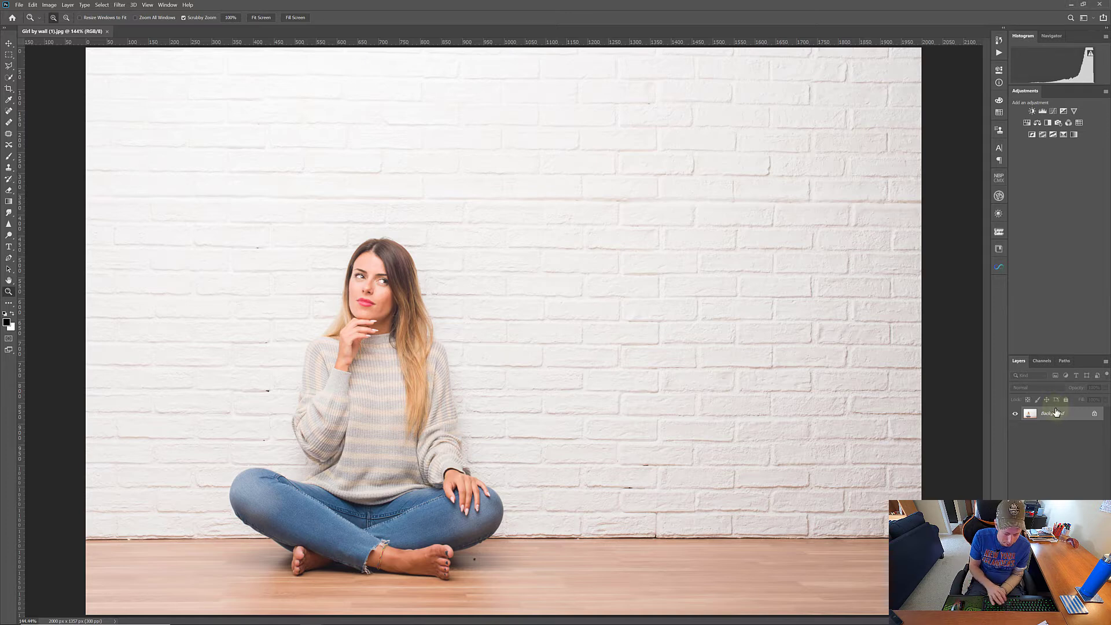
# Duplicate the background layer and select the wooden floor and the seated woman with the Quick Selection tool.
pyautogui.hotkey('ctrl', 'j')
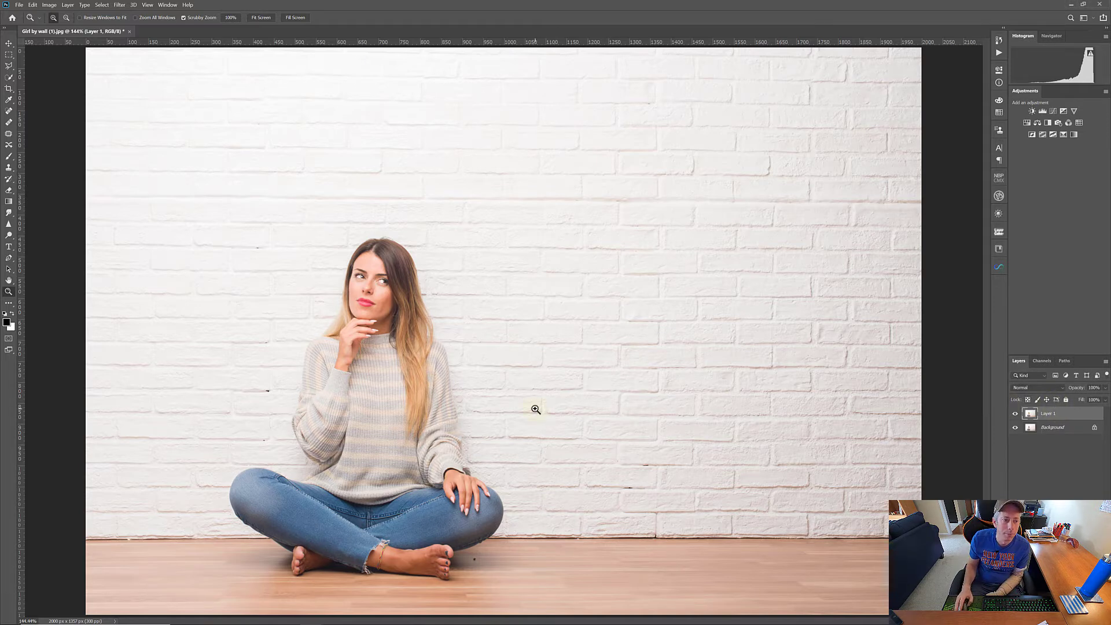
pyautogui.click(10, 79)
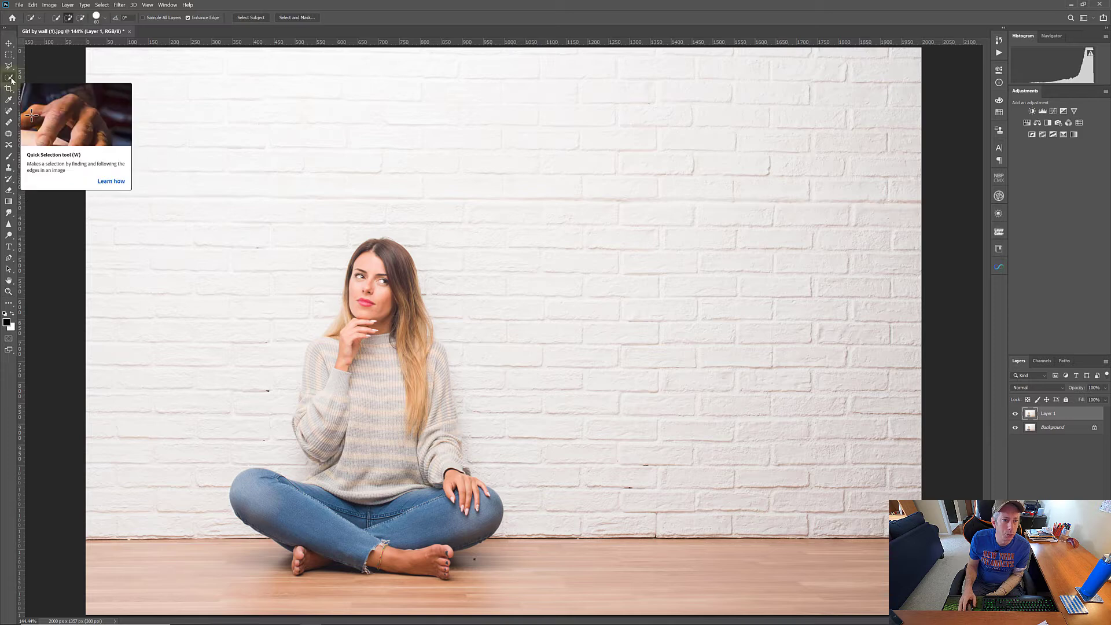
pyautogui.moveTo(104, 571); pyautogui.dragTo(580, 590)
pyautogui.moveTo(662, 585)
pyautogui.mouseDown()
pyautogui.moveTo(408, 544)
pyautogui.moveTo(393, 472)
pyautogui.moveTo(366, 428)
pyautogui.moveTo(330, 408)
pyautogui.moveTo(339, 379)
pyautogui.moveTo(324, 460)
pyautogui.moveTo(320, 386)
pyautogui.moveTo(379, 272)
pyautogui.moveTo(390, 352)
pyautogui.mouseUp()
pyautogui.moveTo(413, 390)
pyautogui.mouseDown()
pyautogui.moveTo(419, 366)
pyautogui.moveTo(453, 498)
pyautogui.moveTo(402, 512)
pyautogui.moveTo(361, 492)
pyautogui.moveTo(362, 459)
pyautogui.moveTo(325, 471)
pyautogui.mouseUp()
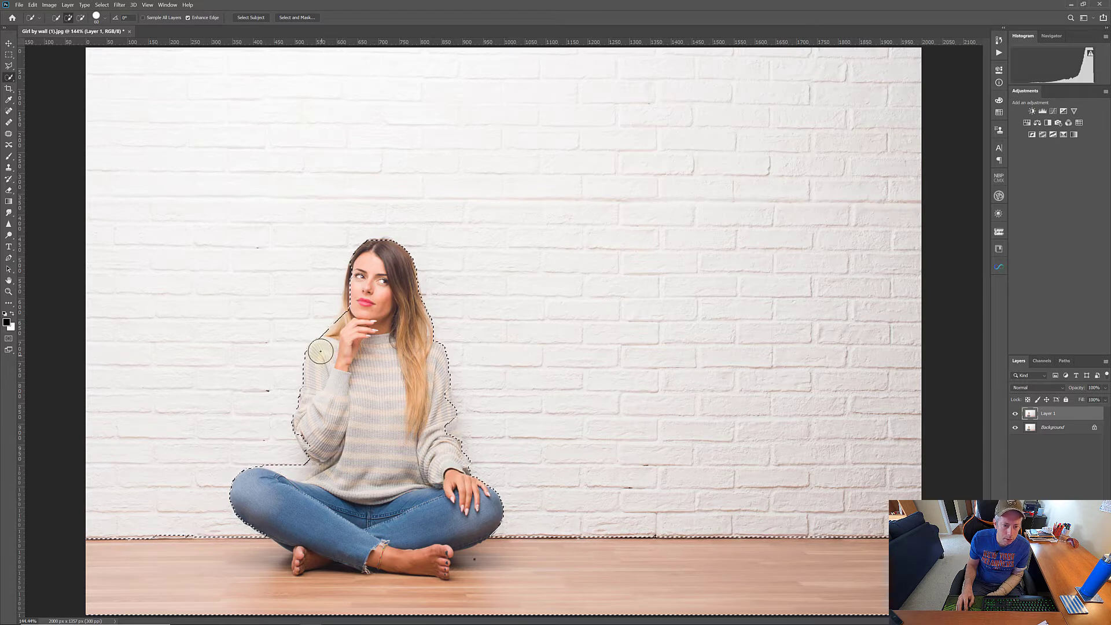
# Refine the selection around the sweater sleeve and chin, and subtract the wall patch between her elbow and knee.
pyautogui.moveTo(433, 399); pyautogui.dragTo(440, 435)
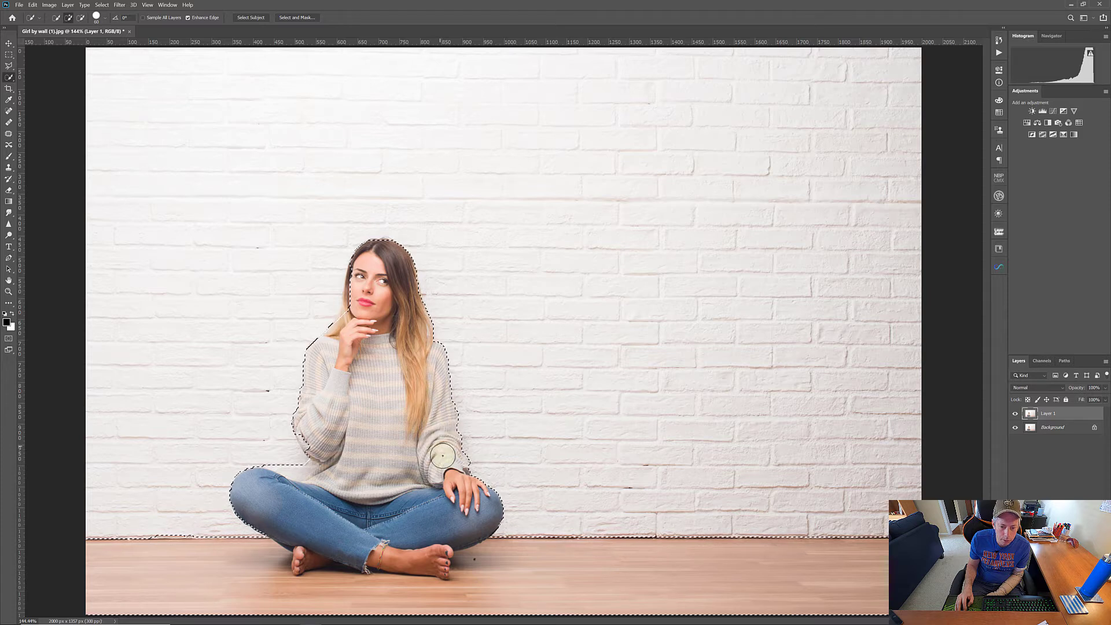
pyautogui.press('[')
pyautogui.press('[')
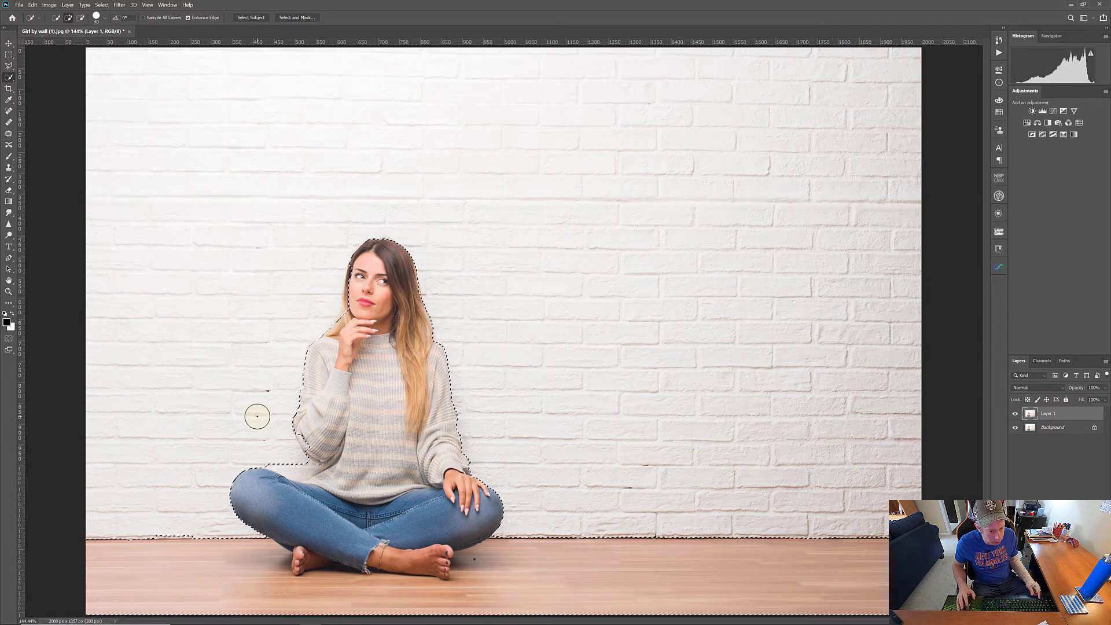
pyautogui.keyDown('alt'); pyautogui.click(293, 464); pyautogui.keyUp('alt')
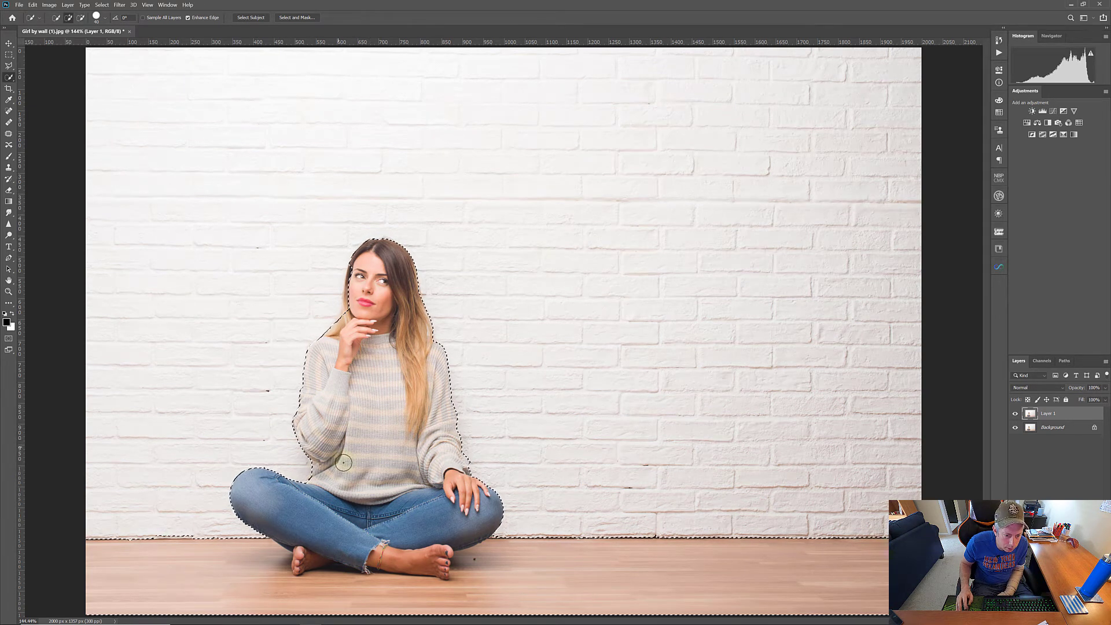
pyautogui.moveTo(363, 315); pyautogui.dragTo(358, 308)
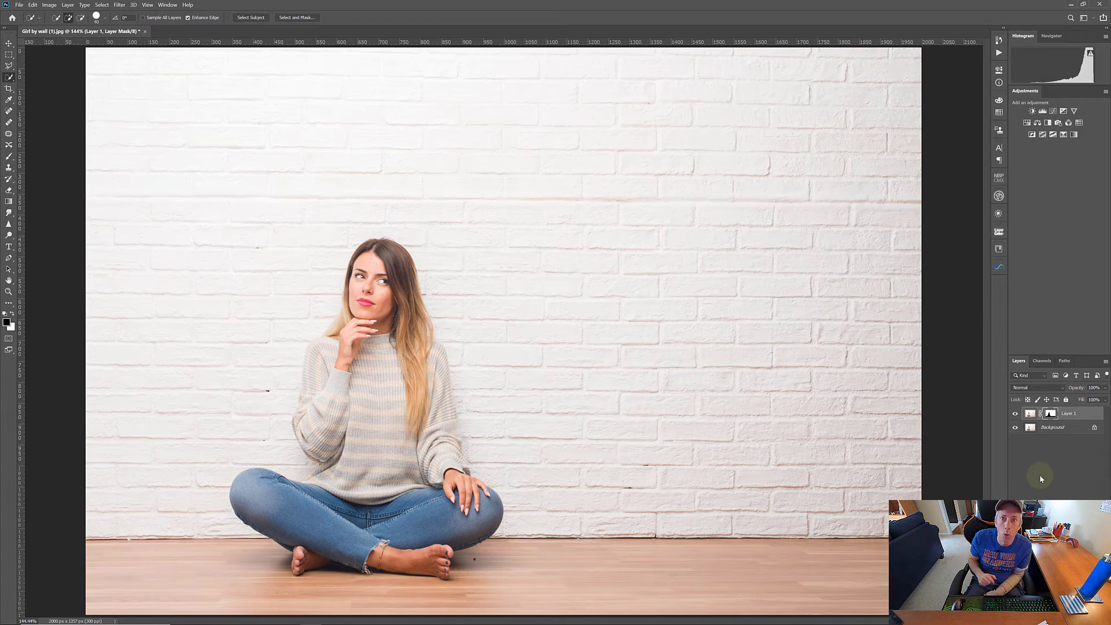
# Check the image placing options in the General preferences.
pyautogui.click(18, 5)
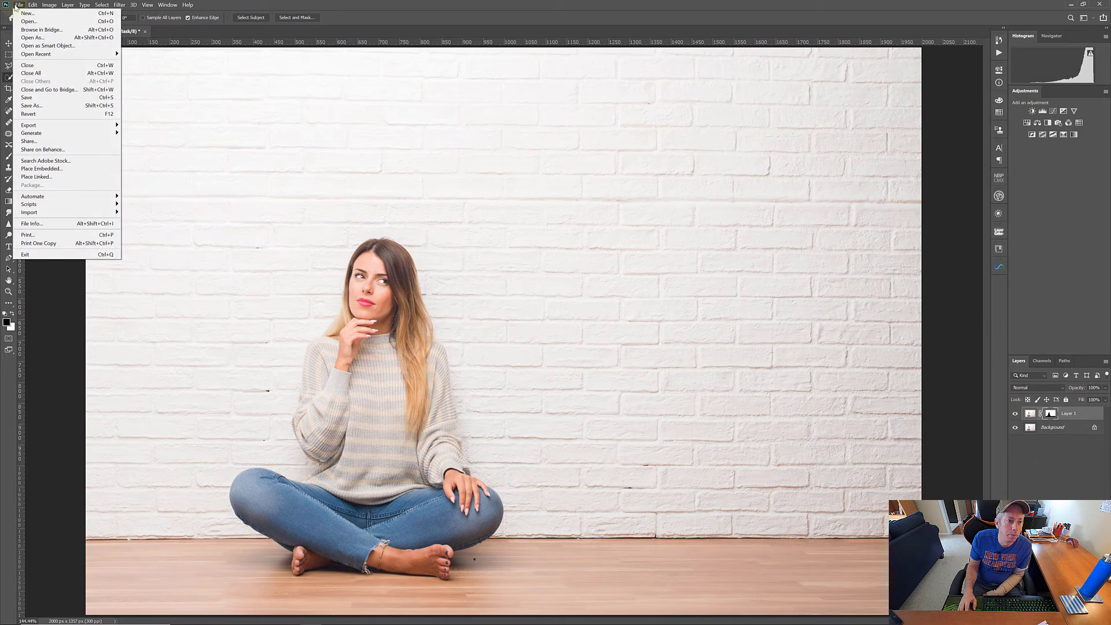
pyautogui.moveTo(31, 7)
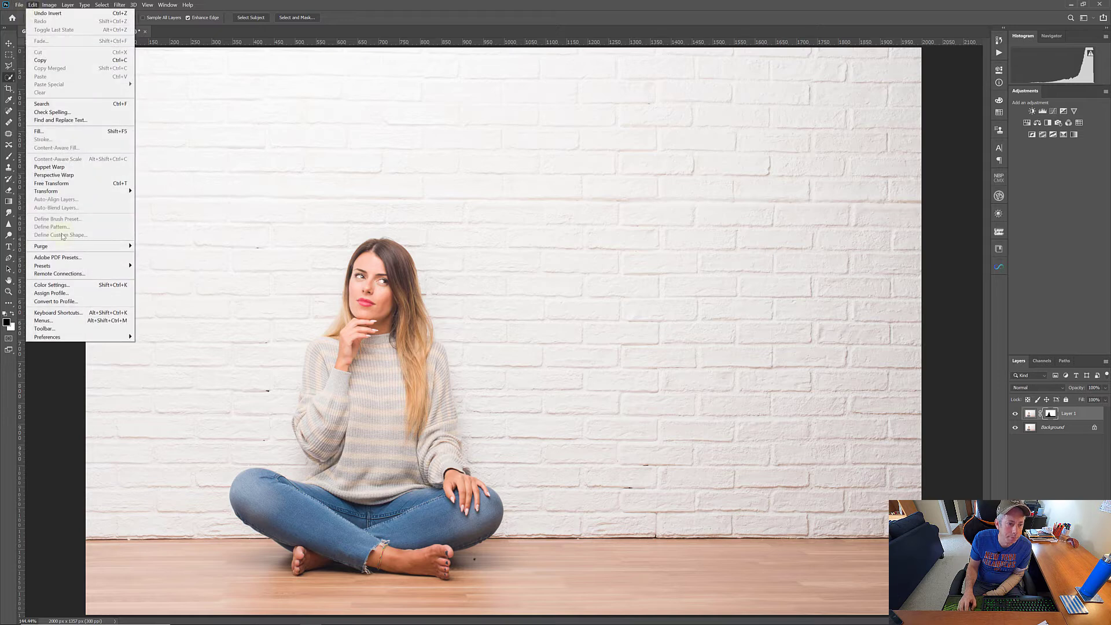
pyautogui.moveTo(81, 337)
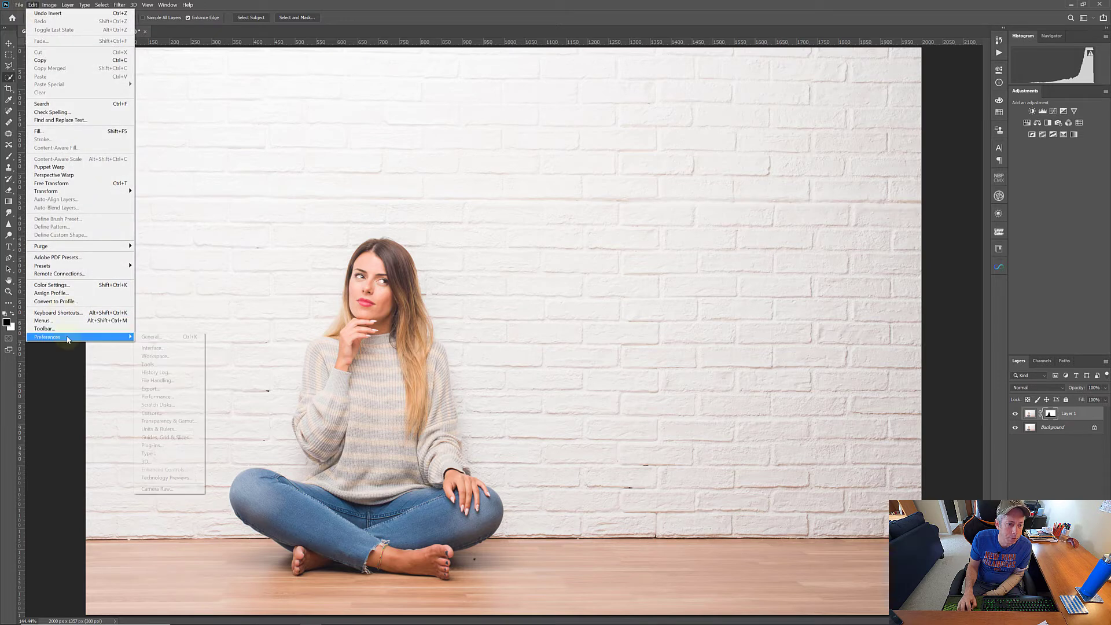
pyautogui.click(152, 336)
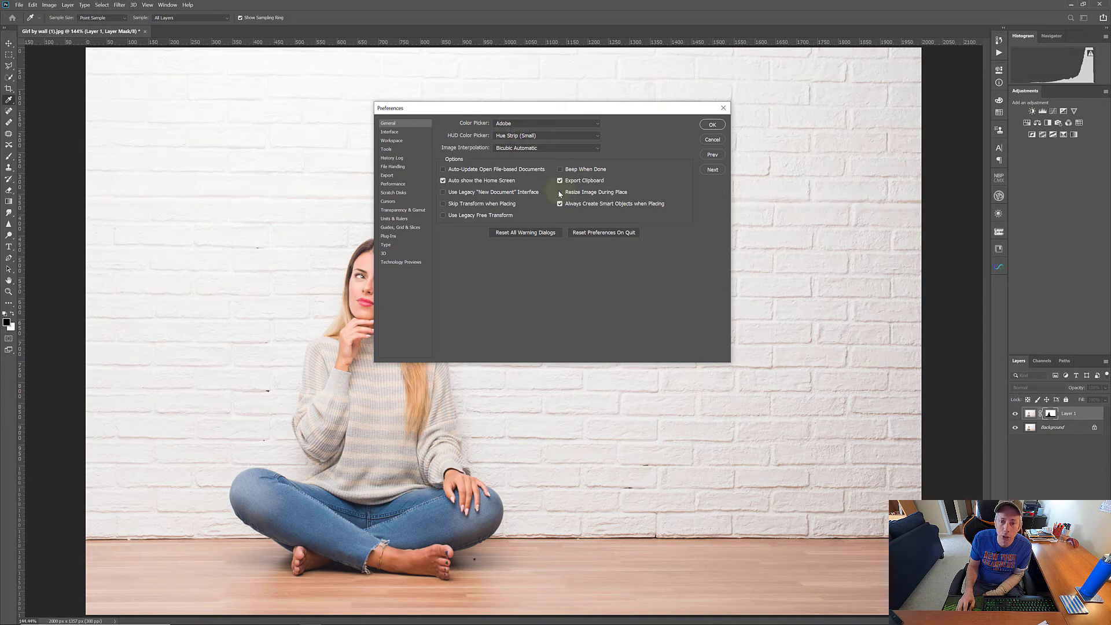
pyautogui.click(723, 125)
pyautogui.press('w')
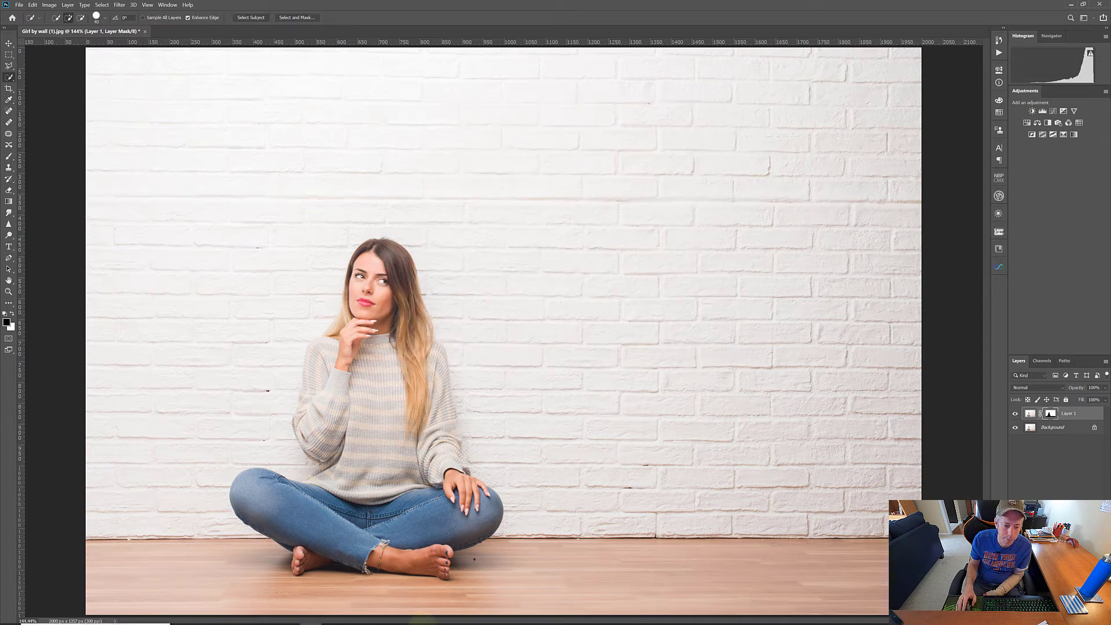
# Place the Hearts image from the Luminar folder into the document at its original size as a new layer.
pyautogui.moveTo(285, 616)
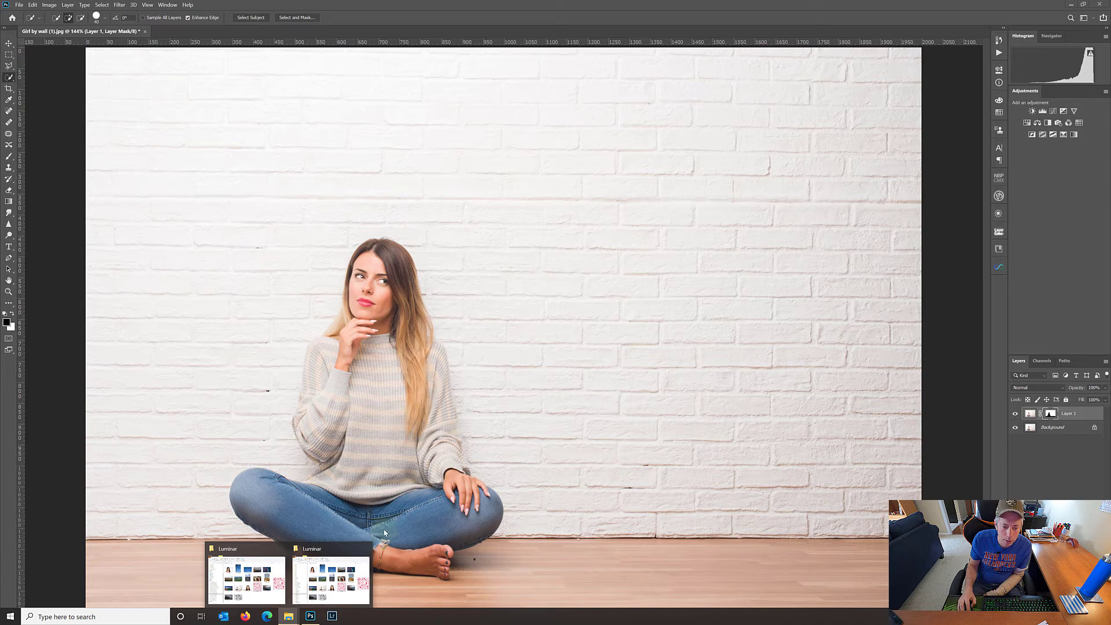
pyautogui.click(331, 576)
pyautogui.moveTo(773, 342); pyautogui.dragTo(285, 322)
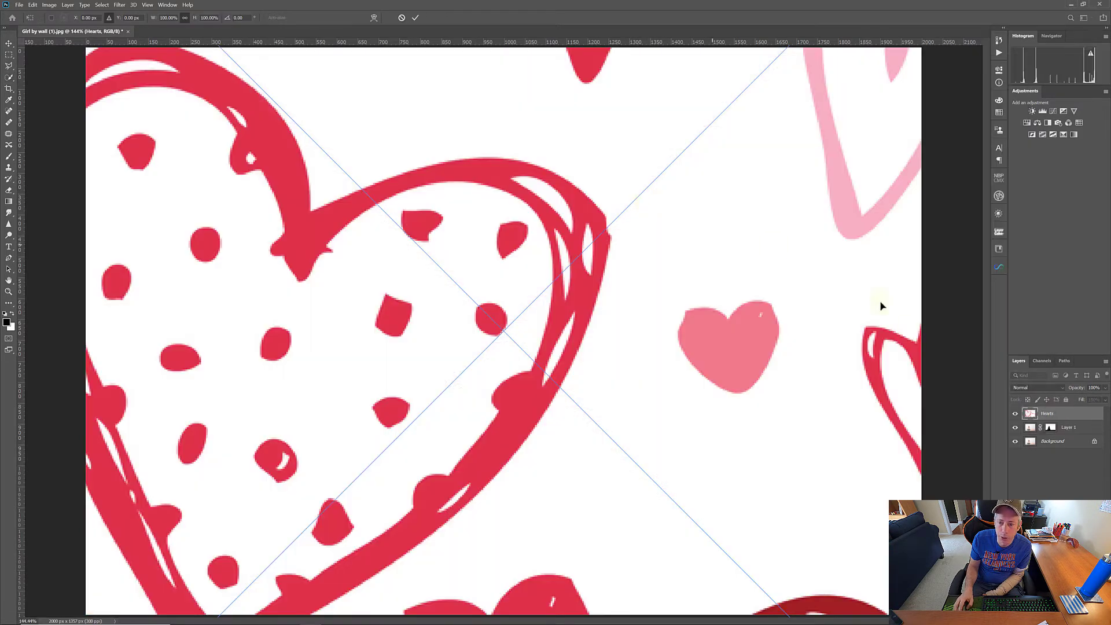
pyautogui.press('Return')
pyautogui.press('w')
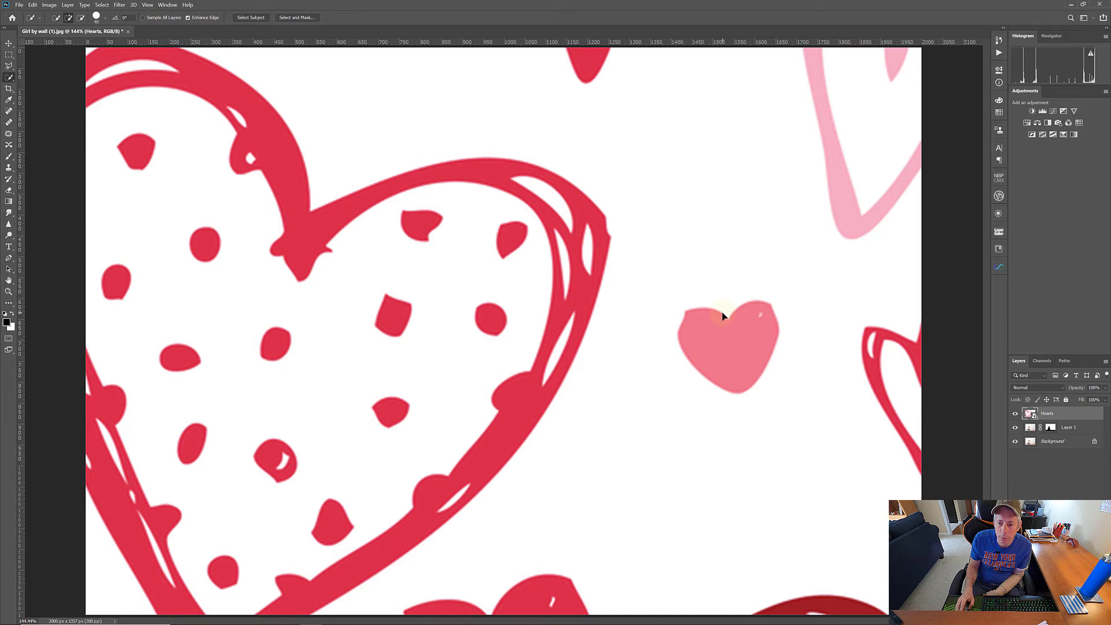
# Clip the Hearts layer to Layer 1 and blend it in Multiply mode at 90% opacity.
pyautogui.rightClick(1052, 417)
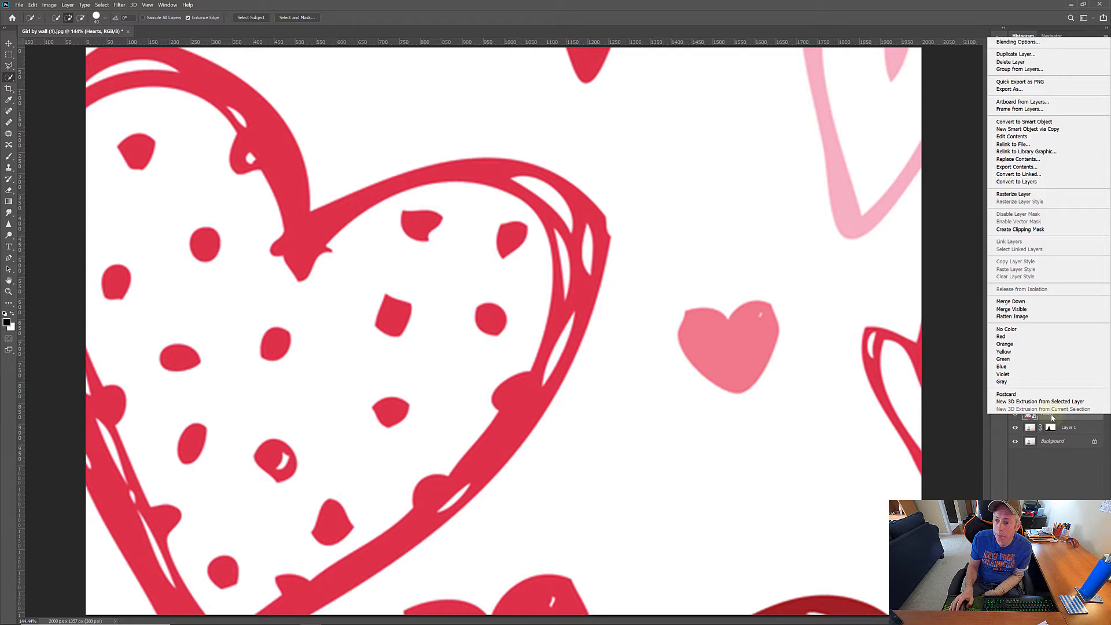
pyautogui.click(1020, 229)
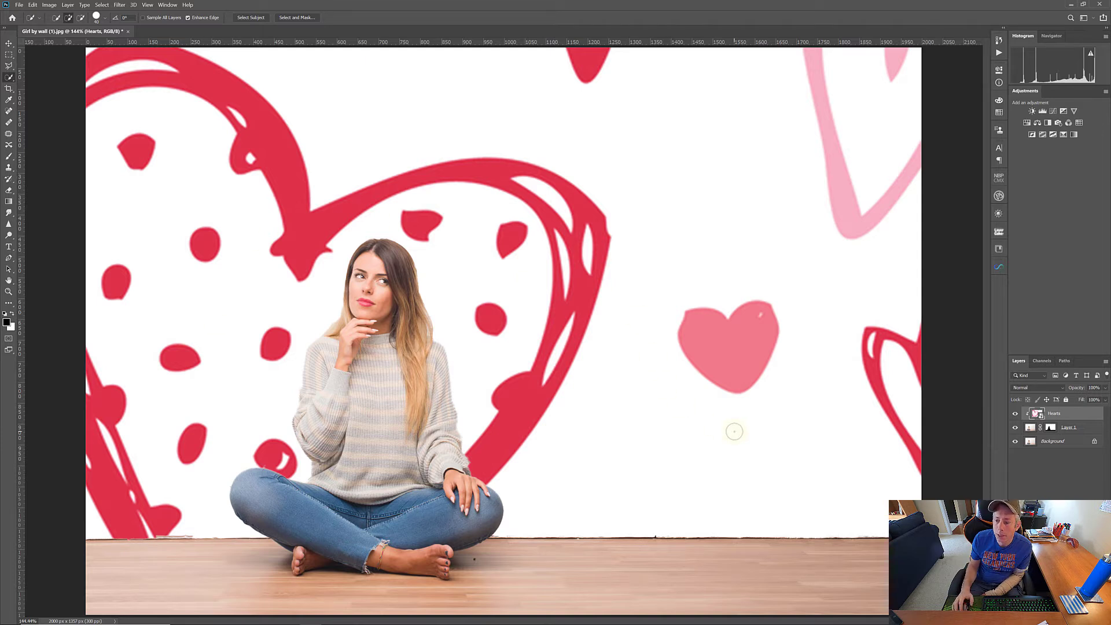
pyautogui.click(1062, 390)
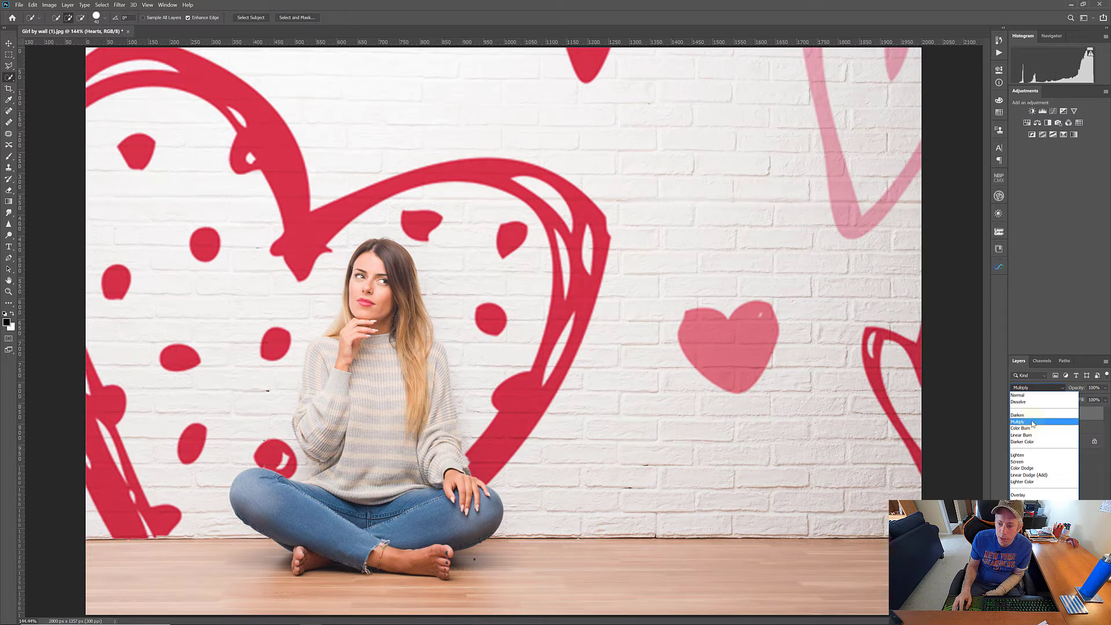
pyautogui.click(1033, 423)
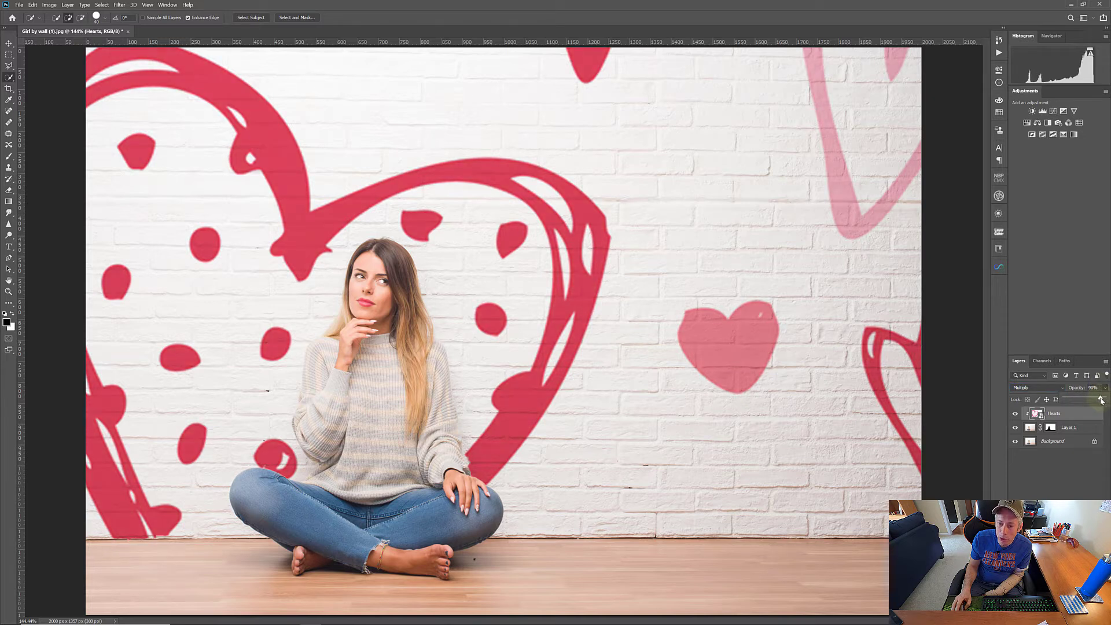
pyautogui.click(1045, 486)
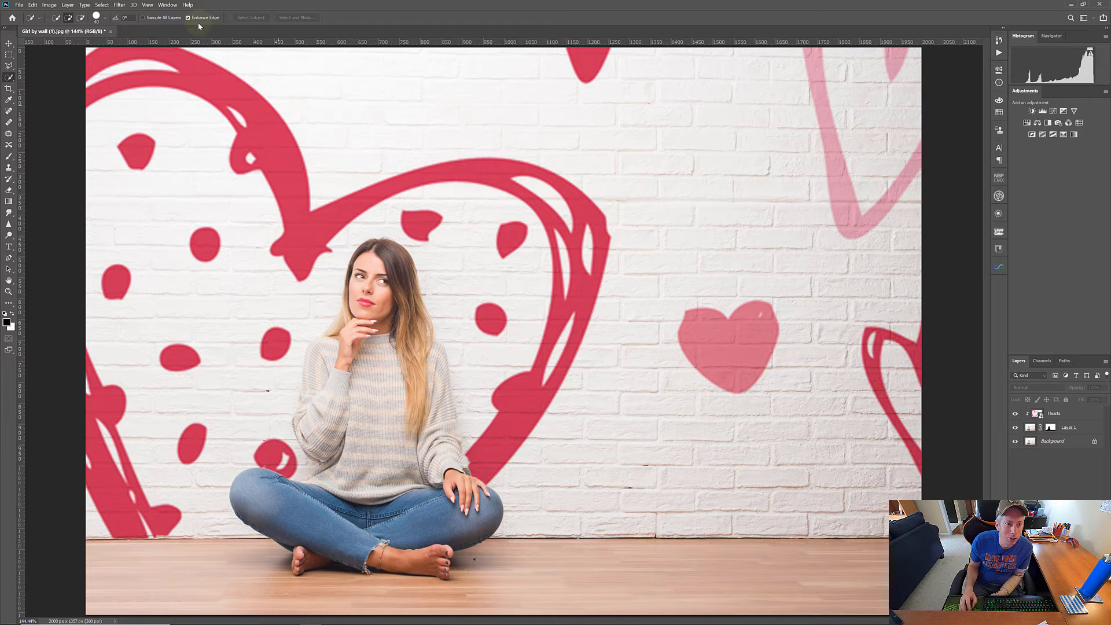
# Show the Timeline and create a video timeline for the document.
pyautogui.click(171, 5)
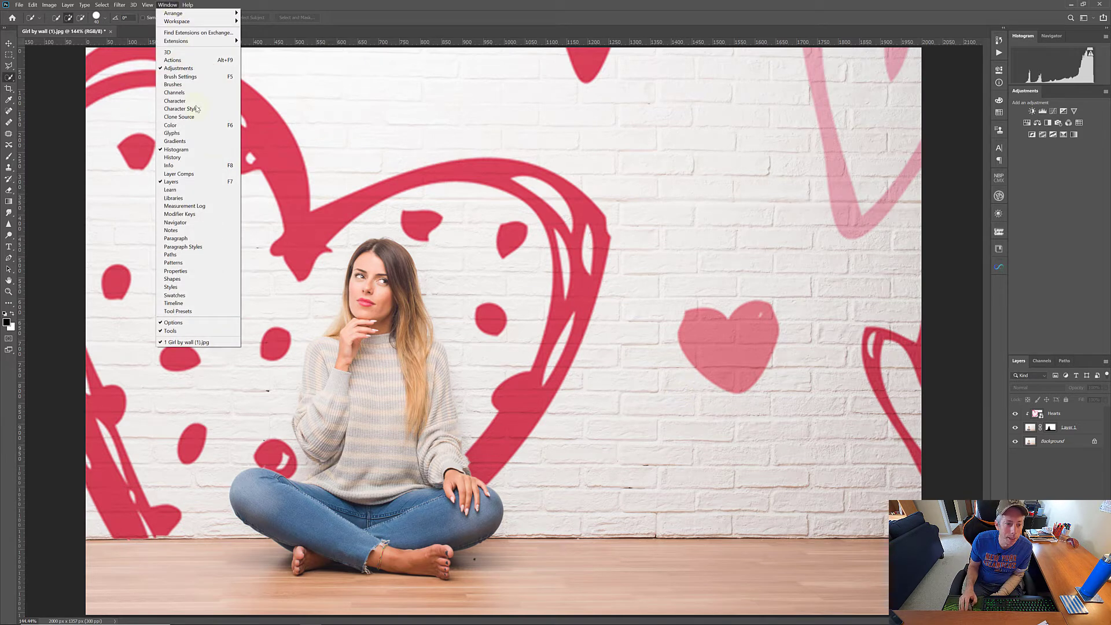
pyautogui.click(174, 303)
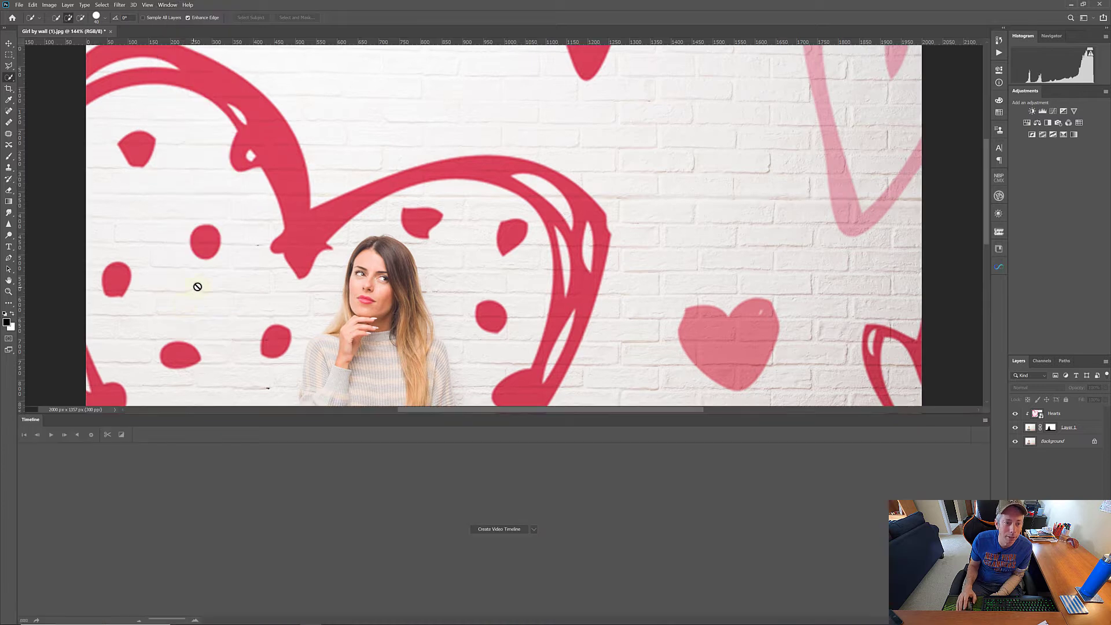
pyautogui.click(9, 291)
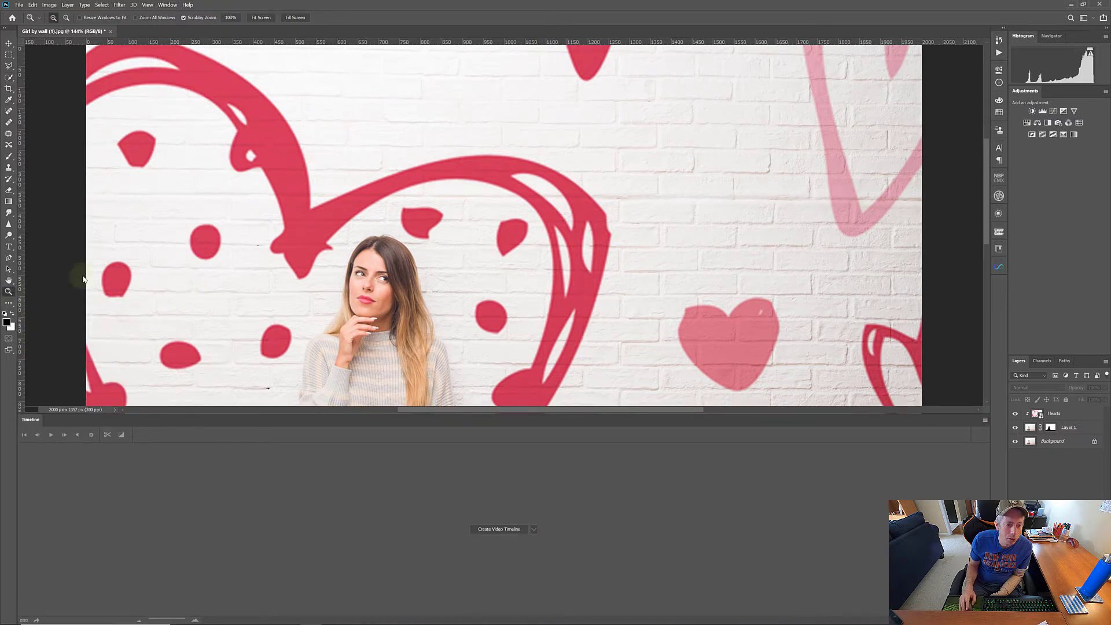
pyautogui.click(262, 17)
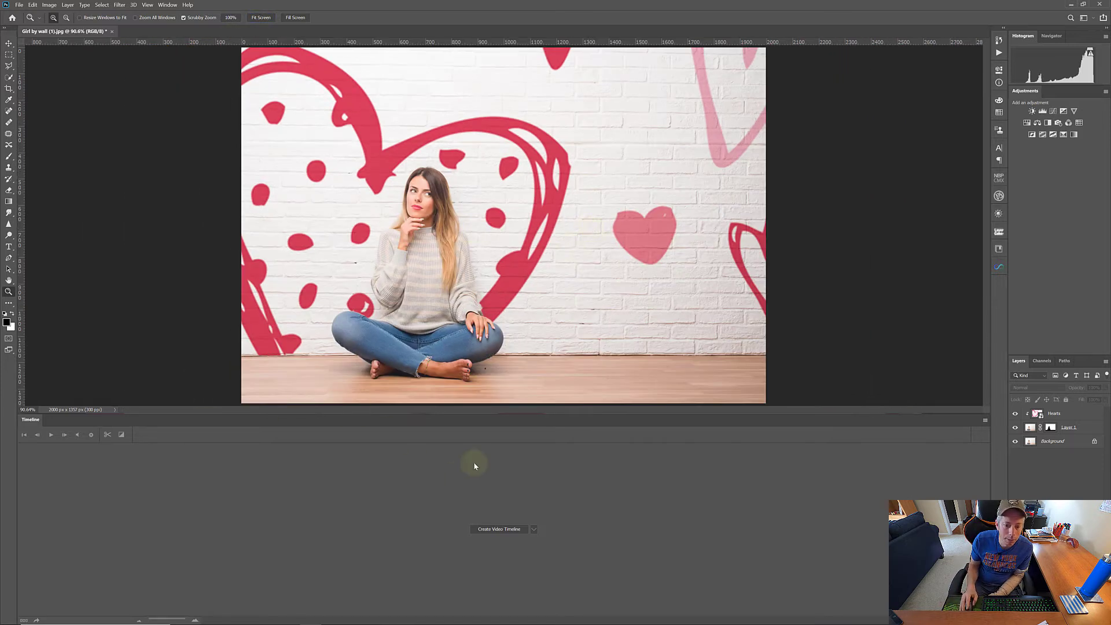
pyautogui.click(510, 533)
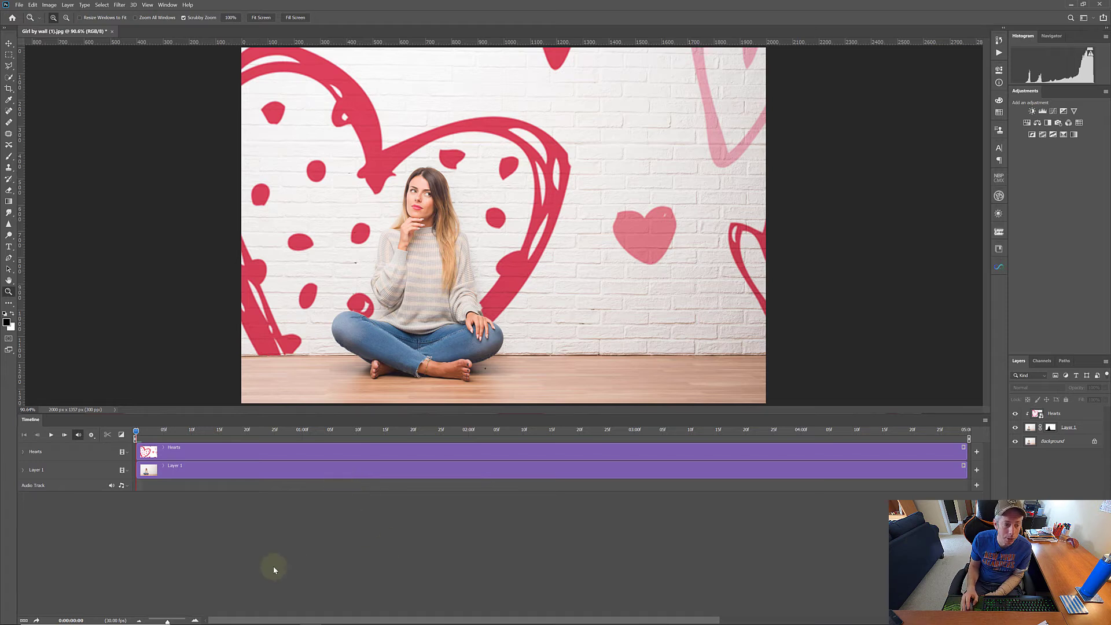
# Add Transform keyframes to the Hearts layer at the first frame and at the last frame, 0:00:04:29.
pyautogui.click(23, 452)
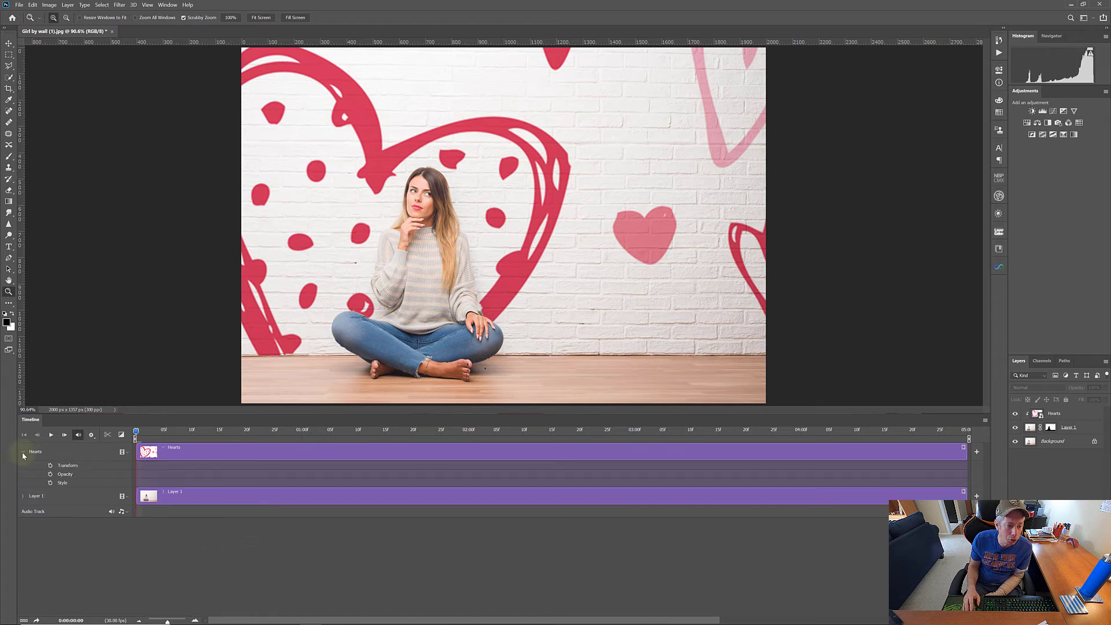
pyautogui.click(50, 466)
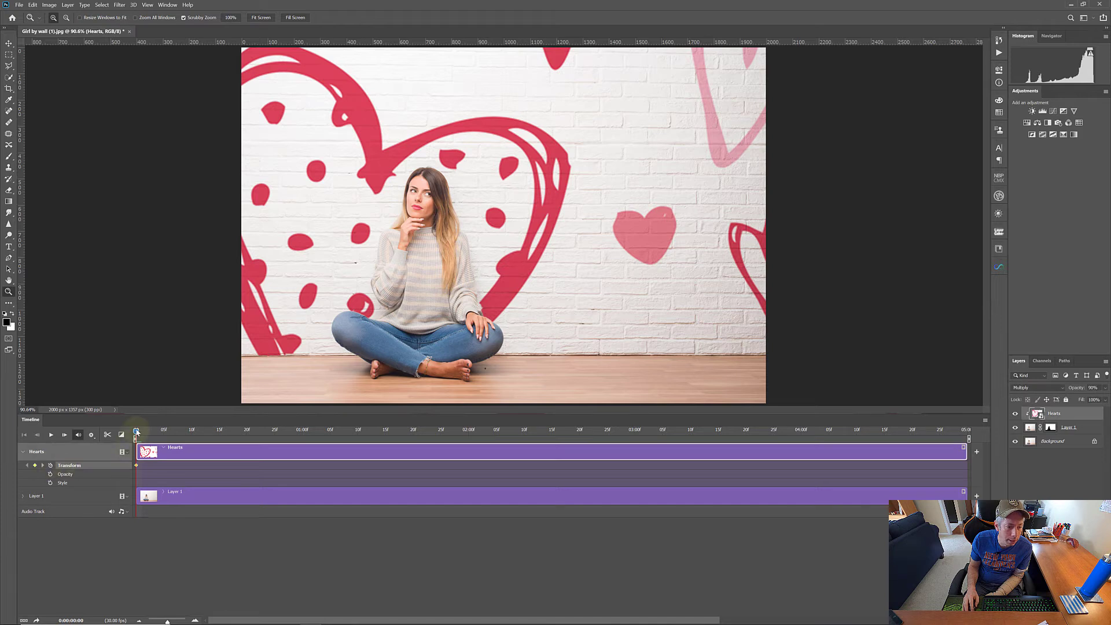
pyautogui.moveTo(137, 431); pyautogui.dragTo(973, 447)
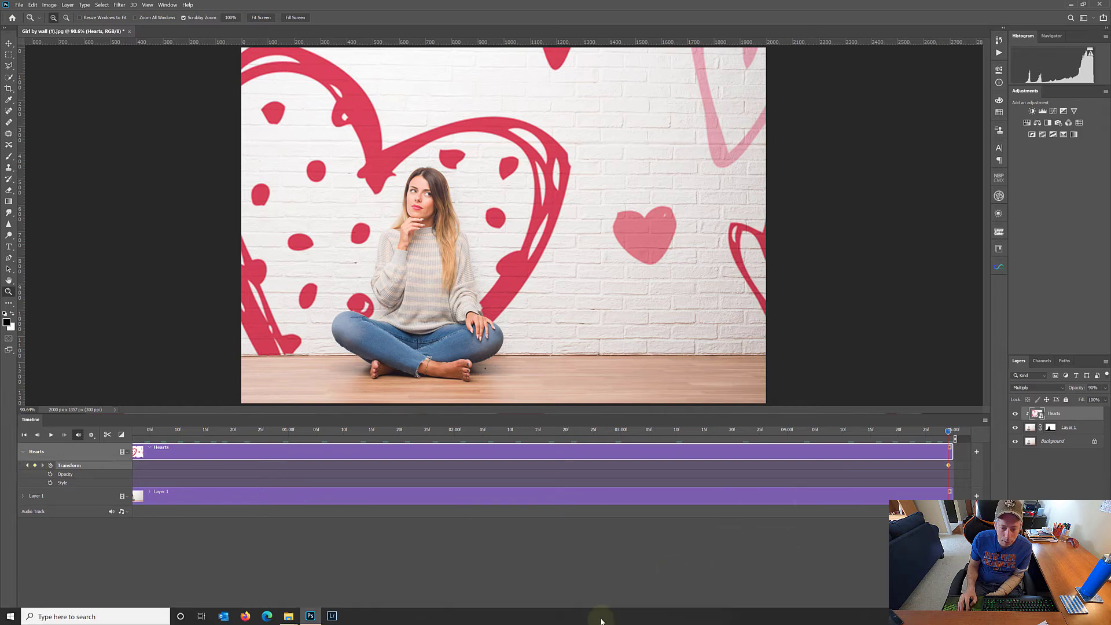
pyautogui.moveTo(573, 621); pyautogui.dragTo(564, 621)
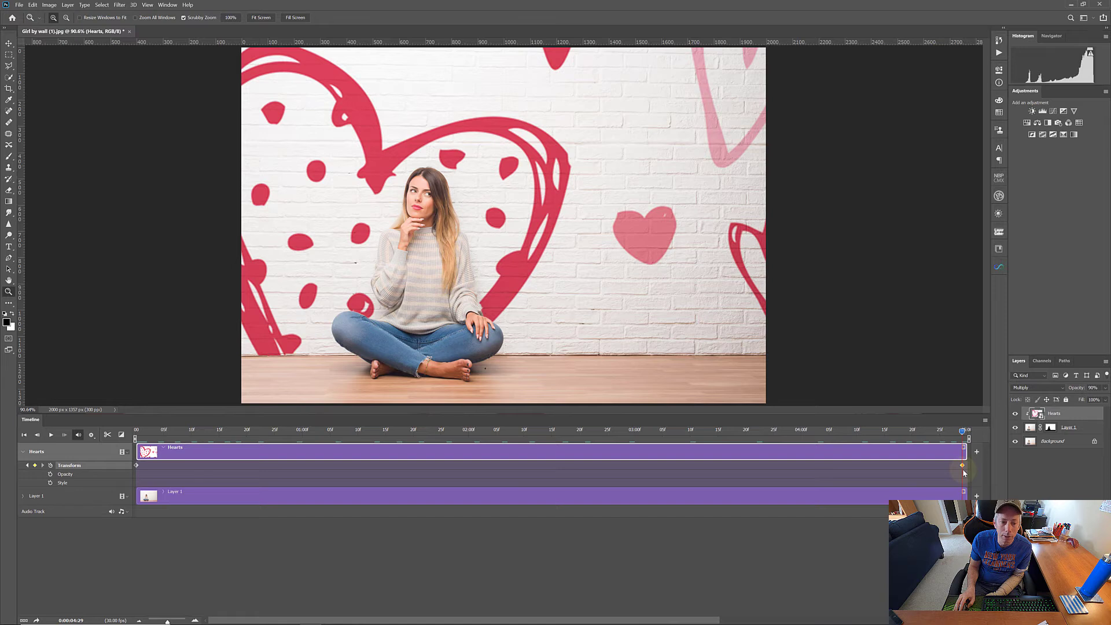
# At the first frame, move the Hearts layer with Free Transform to X -1000 px and Y 1000 px.
pyautogui.moveTo(934, 431); pyautogui.dragTo(125, 435)
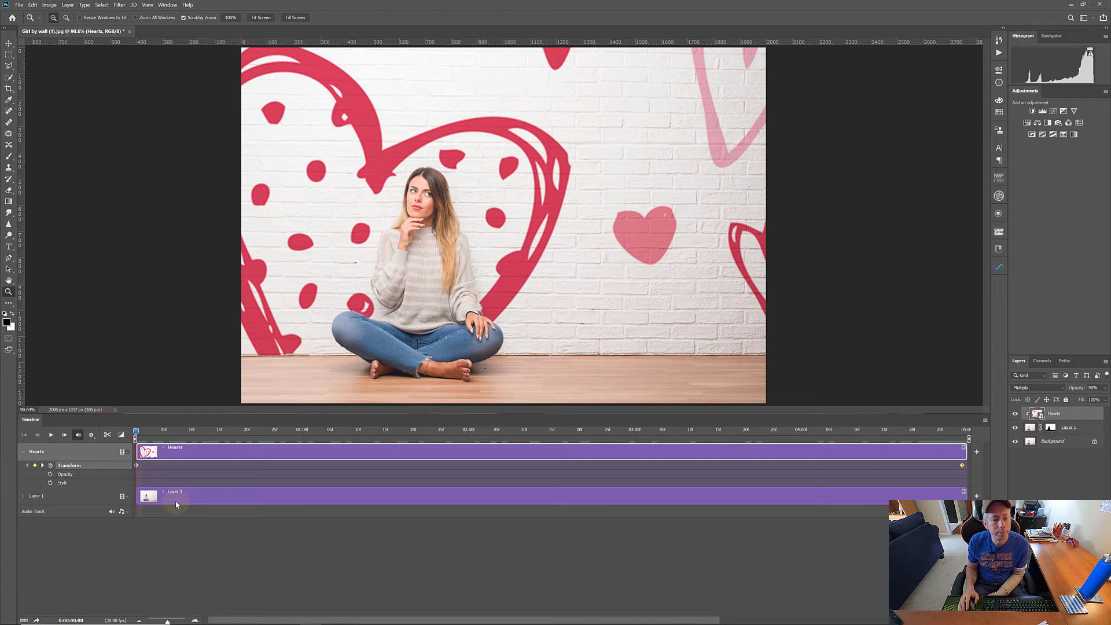
pyautogui.click(33, 5)
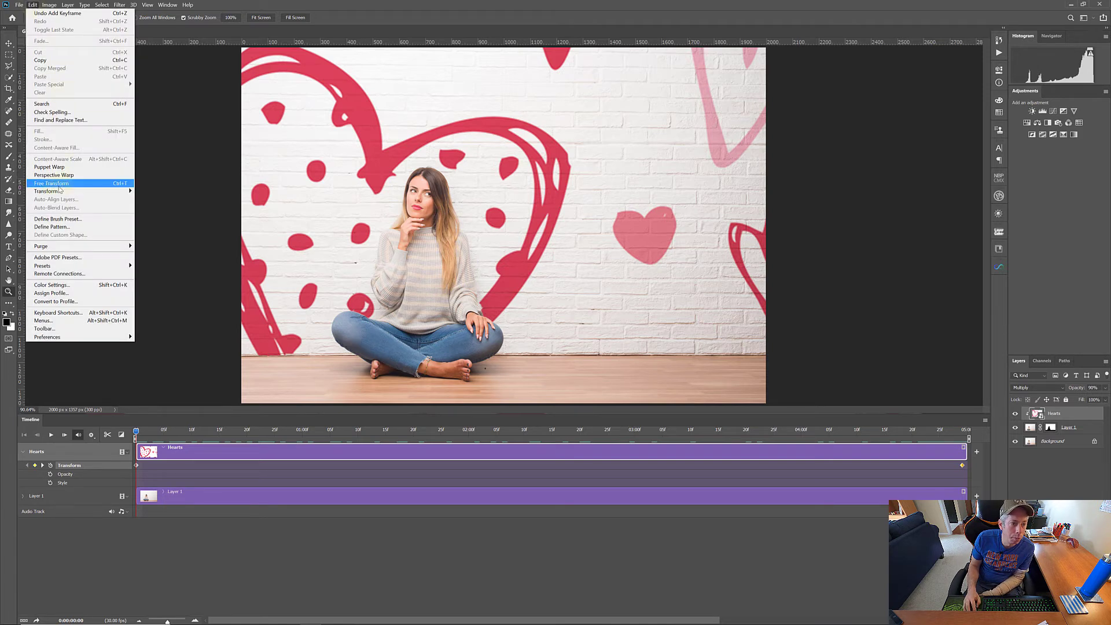
pyautogui.click(58, 184)
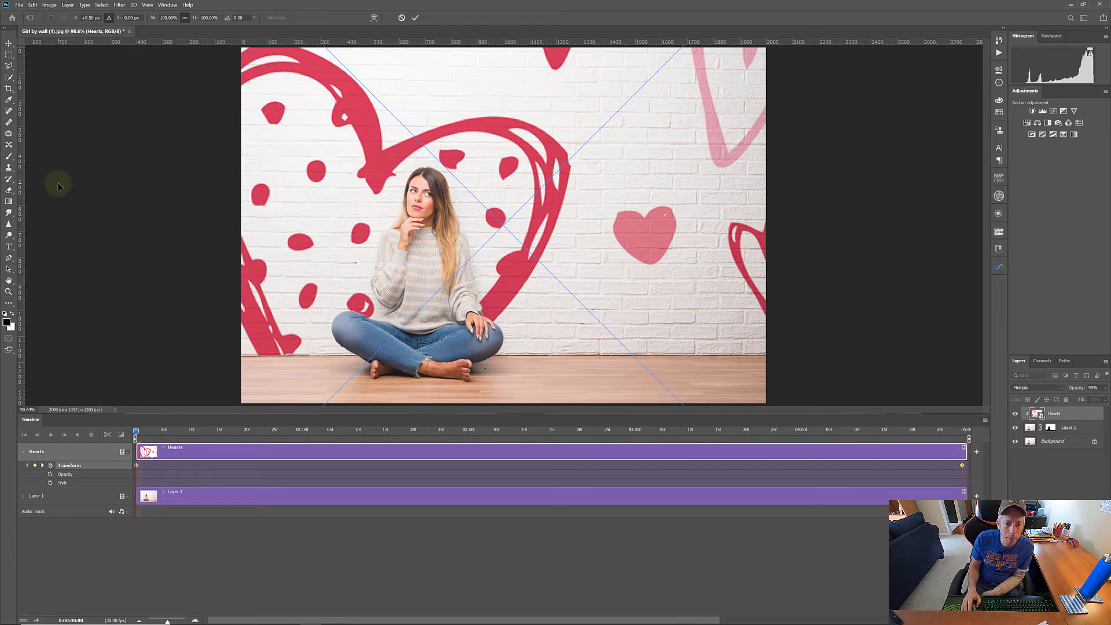
pyautogui.click(88, 18)
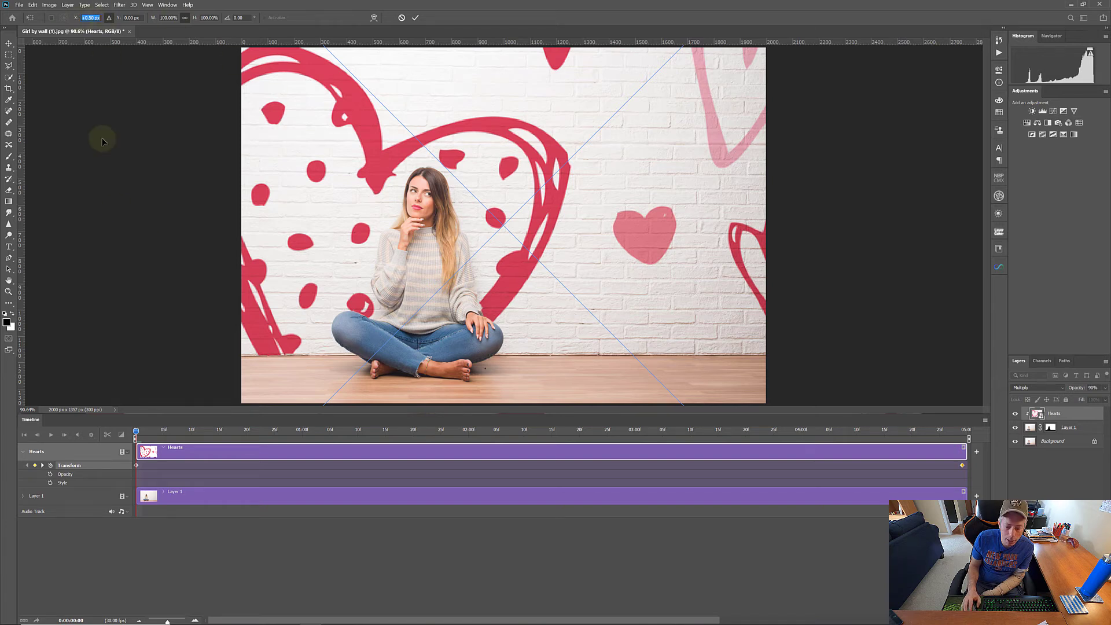
pyautogui.write('-')
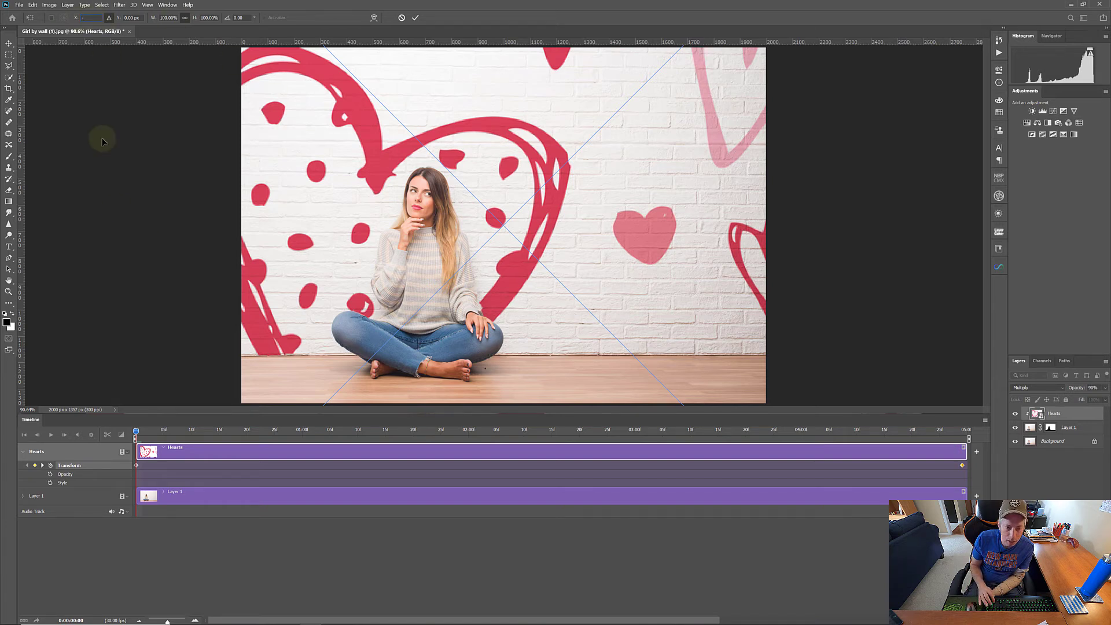
pyautogui.write('100')
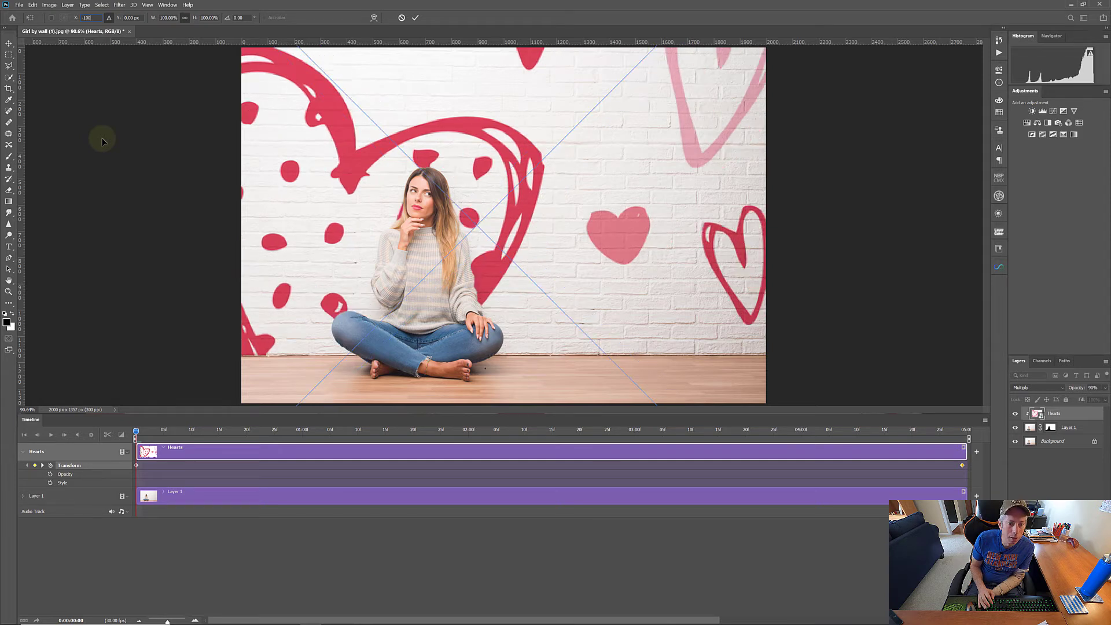
pyautogui.write('0.00 |')
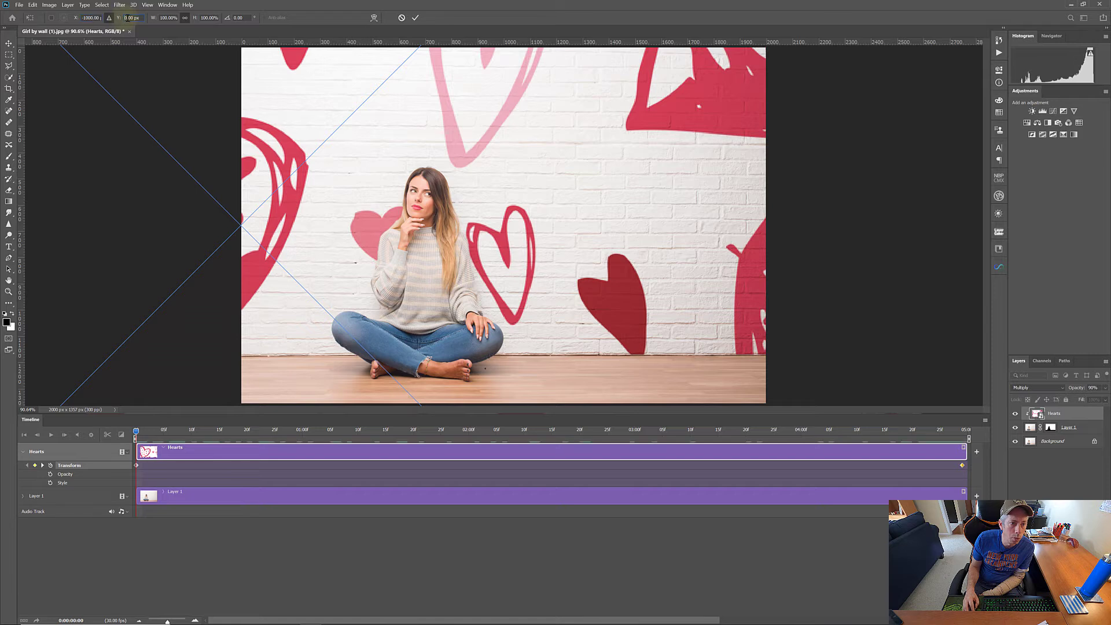
pyautogui.click(129, 18)
pyautogui.write('1000')
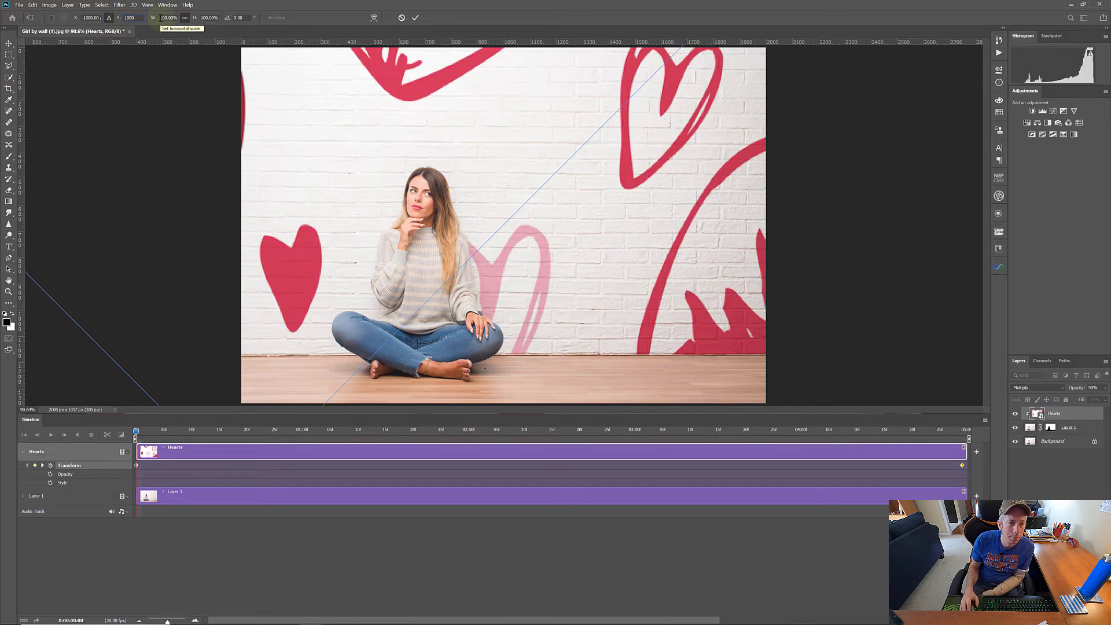
pyautogui.click(415, 19)
pyautogui.press('z')
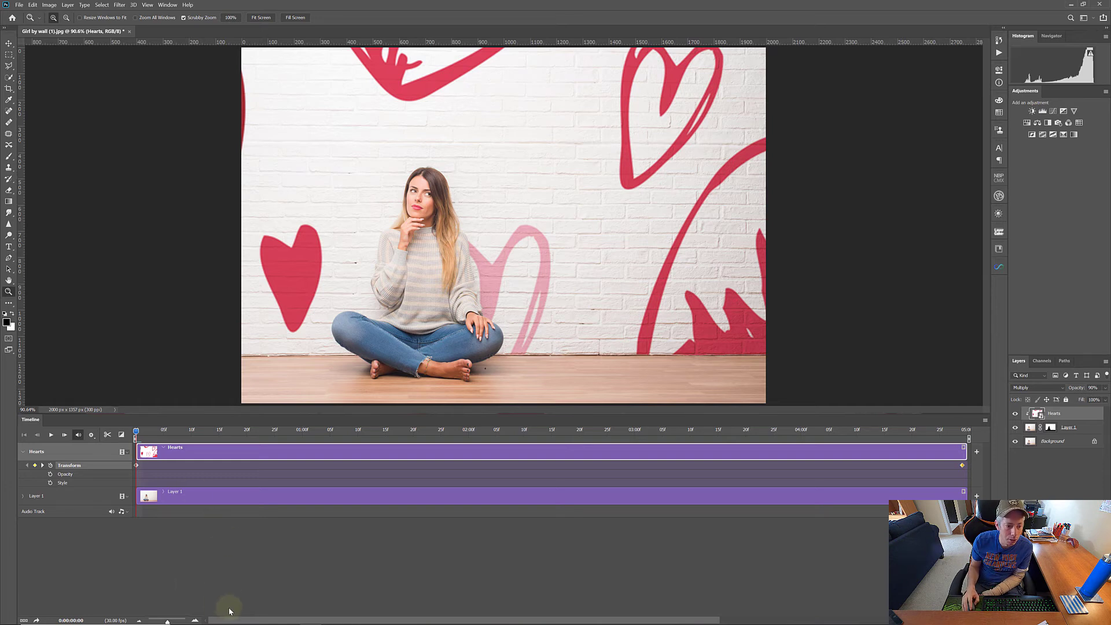
# Set timeline playback to 50% resolution with Loop Playback enabled, and preview the heart animation.
pyautogui.click(91, 435)
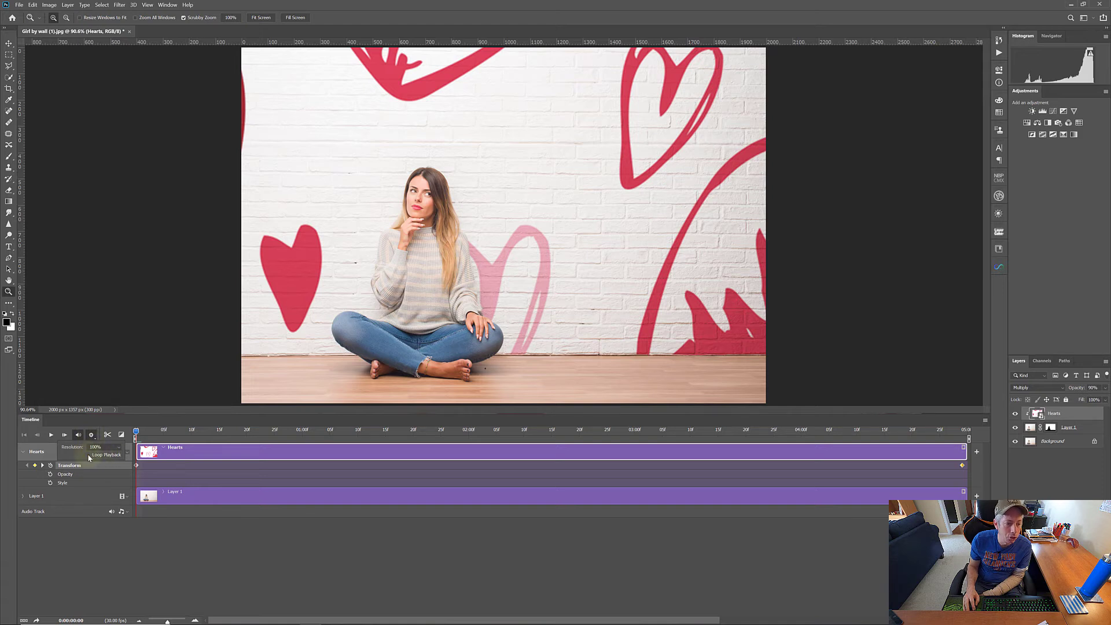
pyautogui.click(116, 446)
pyautogui.click(104, 456)
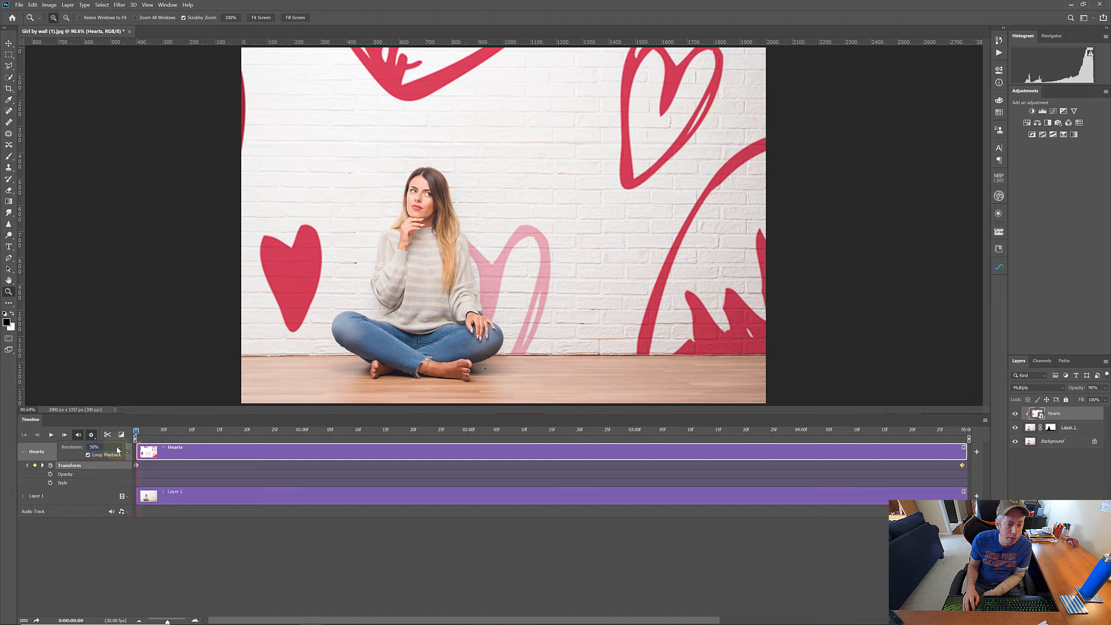
pyautogui.click(116, 449)
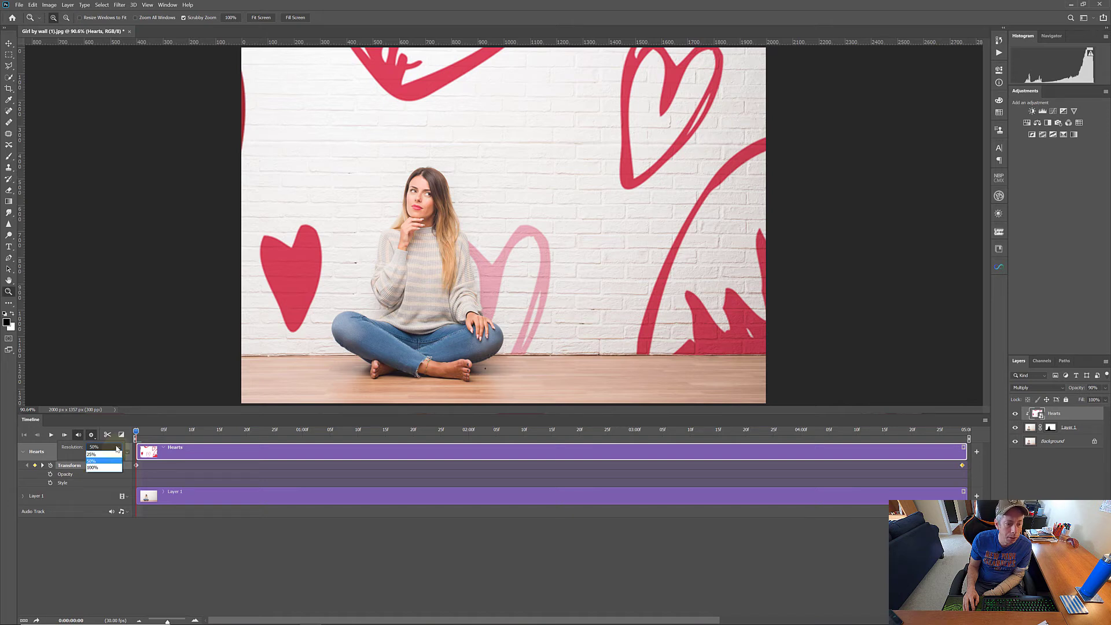
pyautogui.click(110, 447)
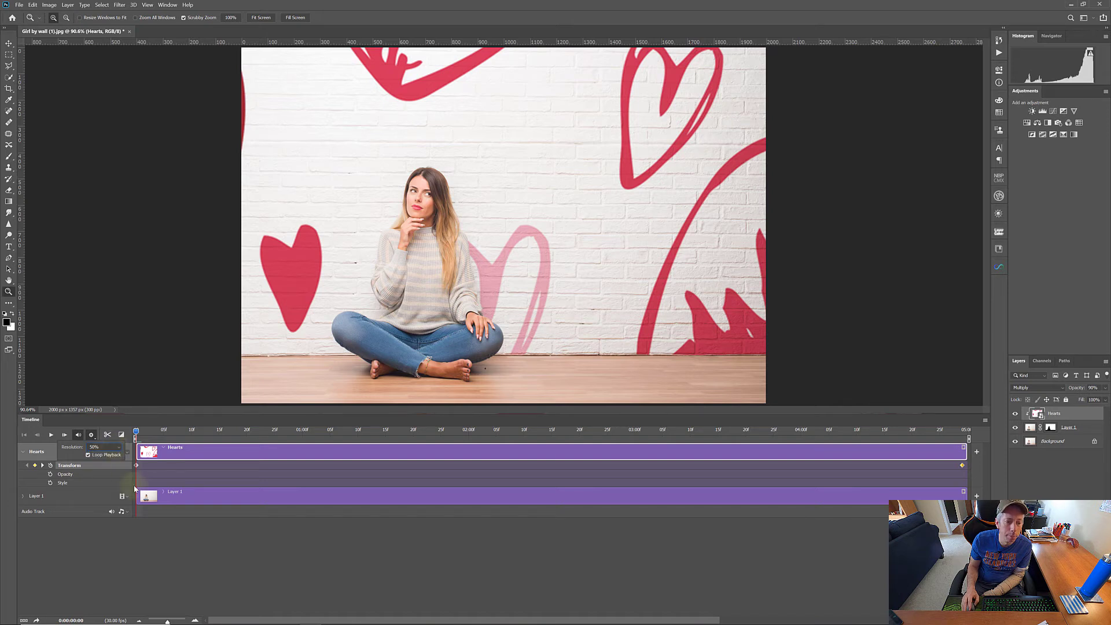
pyautogui.click(226, 538)
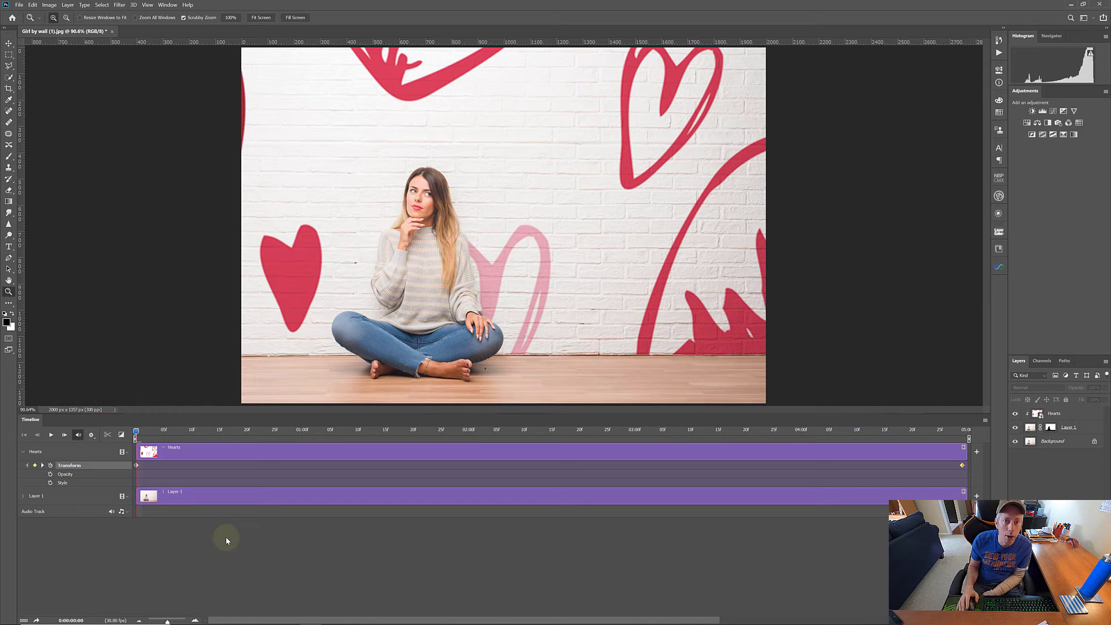
pyautogui.click(51, 436)
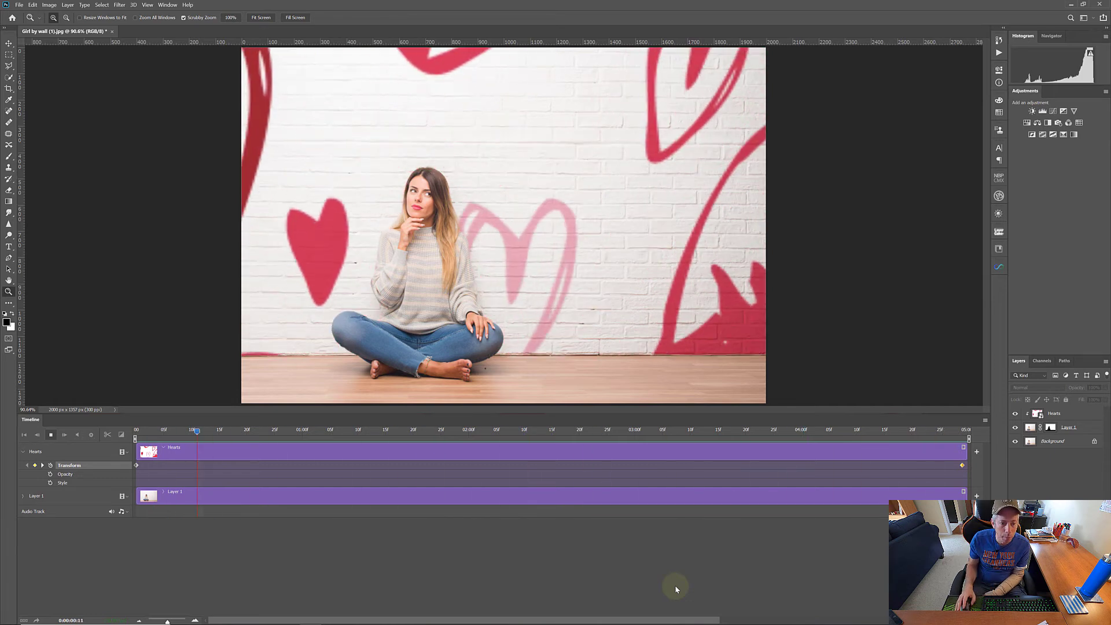
pyautogui.click(51, 436)
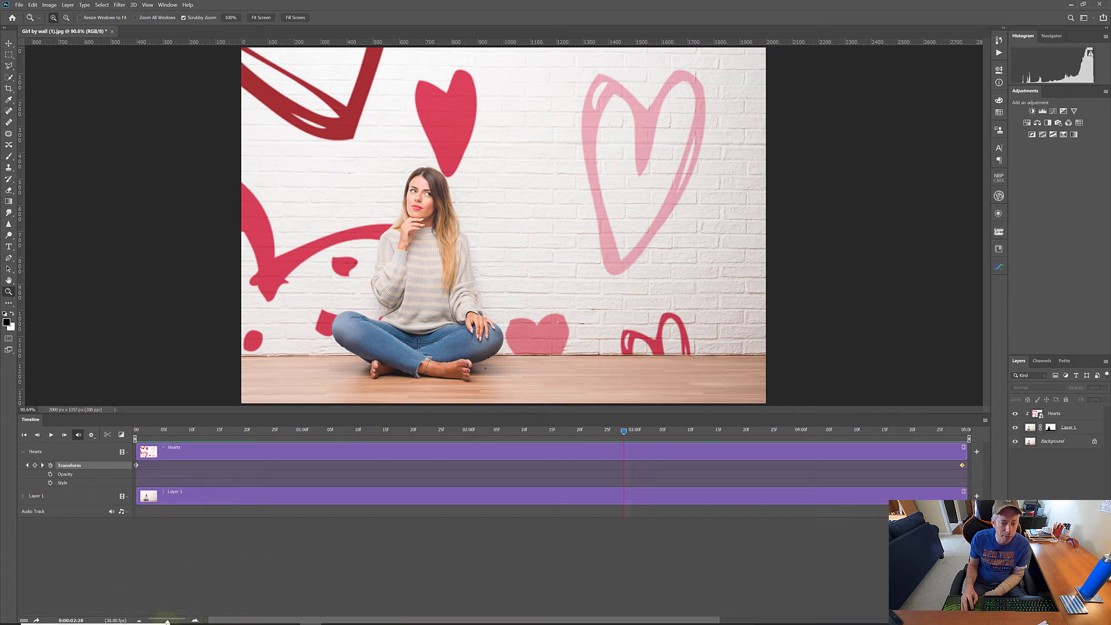
# Extend the Hearts clip in the timeline so that it ends at 10:00.
pyautogui.moveTo(168, 621); pyautogui.dragTo(162, 622)
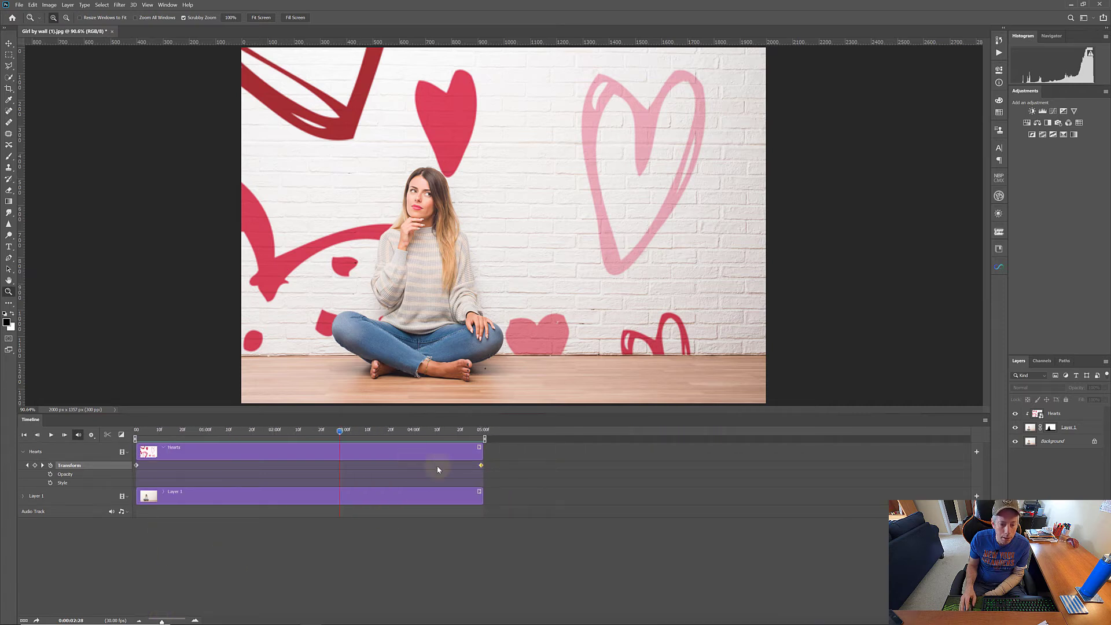
pyautogui.click(409, 448)
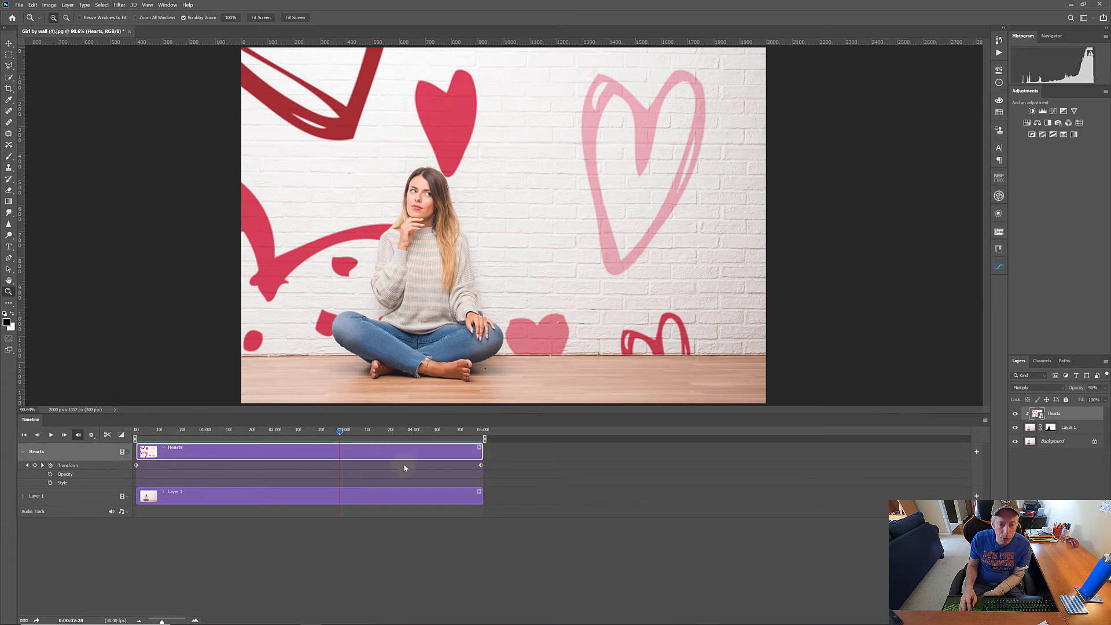
pyautogui.click(485, 454)
pyautogui.moveTo(480, 447); pyautogui.dragTo(829, 449)
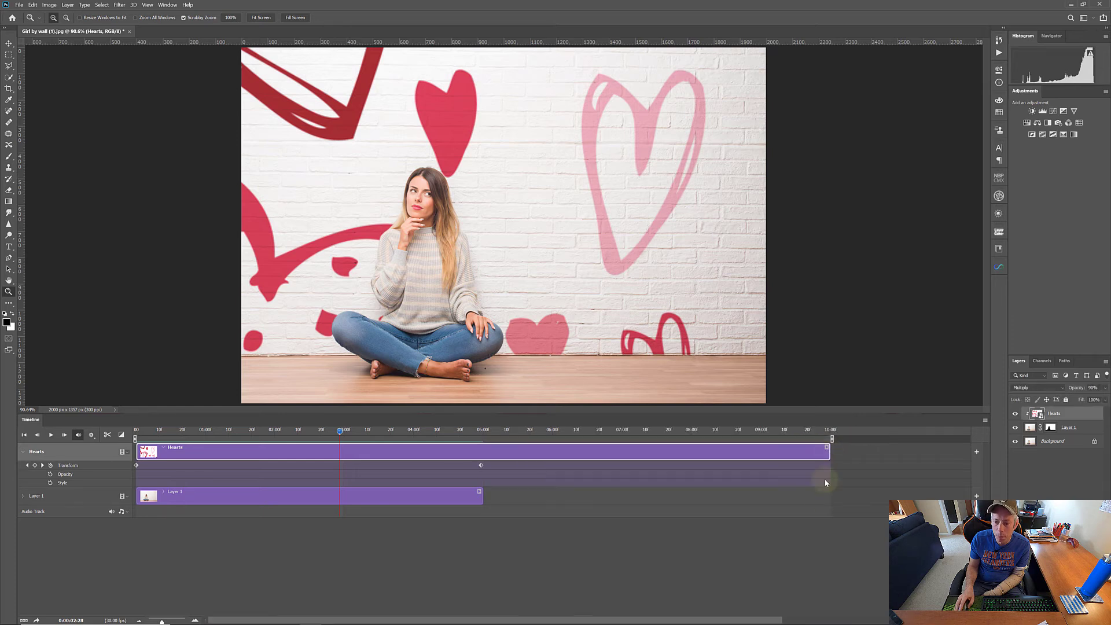
# Extend the Layer 1 clip to 10:00 so that it matches the length of the Hearts clip.
pyautogui.click(405, 496)
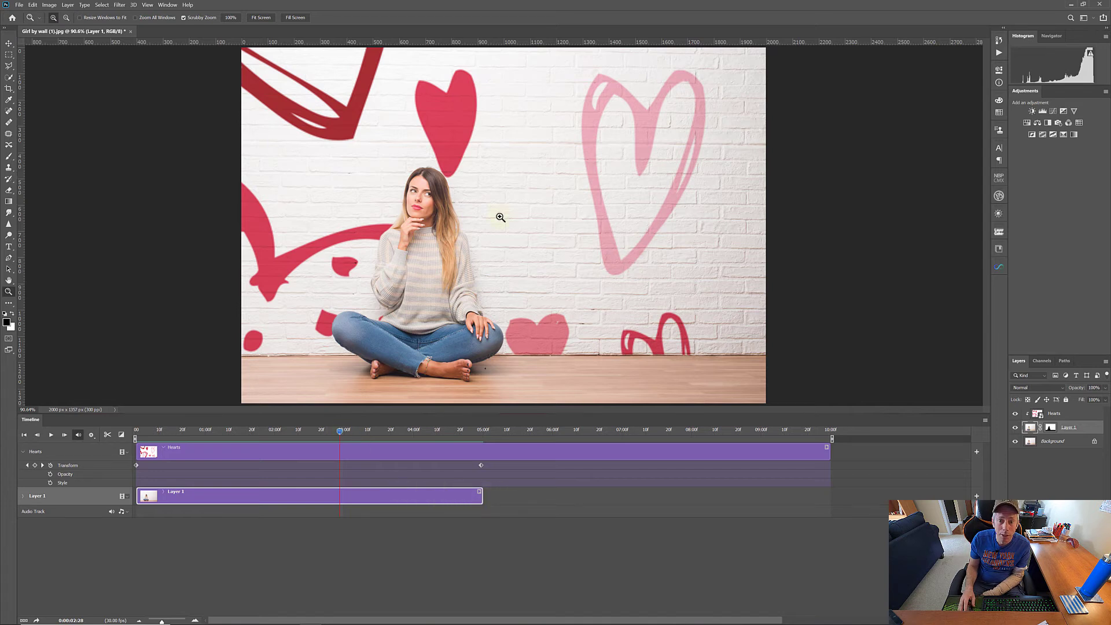
pyautogui.moveTo(336, 438); pyautogui.dragTo(428, 436)
pyautogui.moveTo(453, 438)
pyautogui.mouseDown()
pyautogui.moveTo(571, 441)
pyautogui.moveTo(435, 441)
pyautogui.mouseUp()
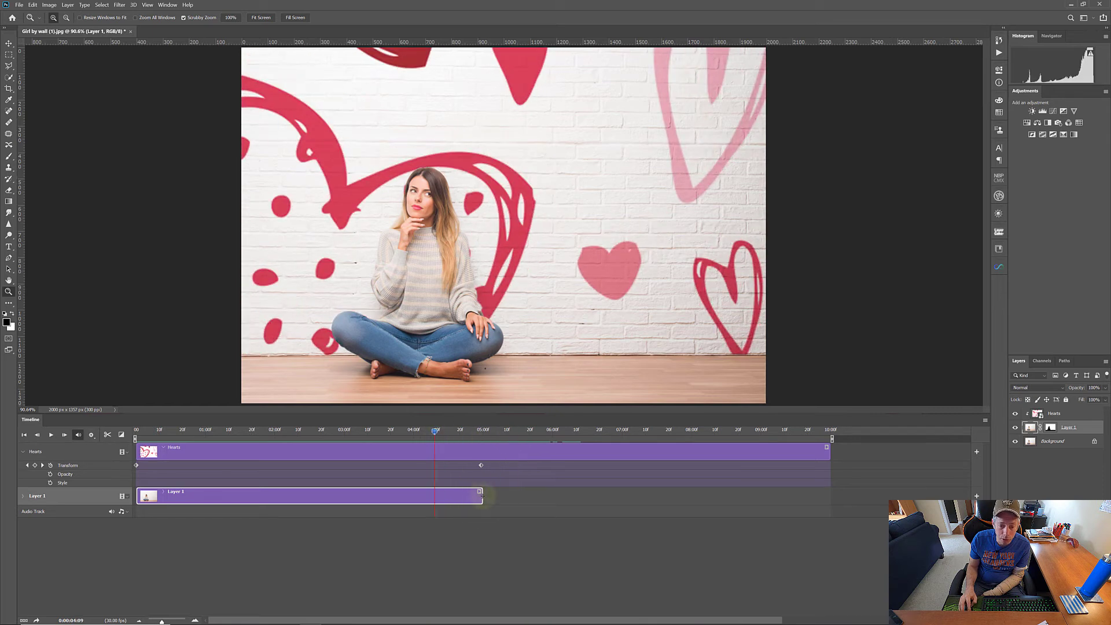
pyautogui.moveTo(483, 496); pyautogui.dragTo(830, 499)
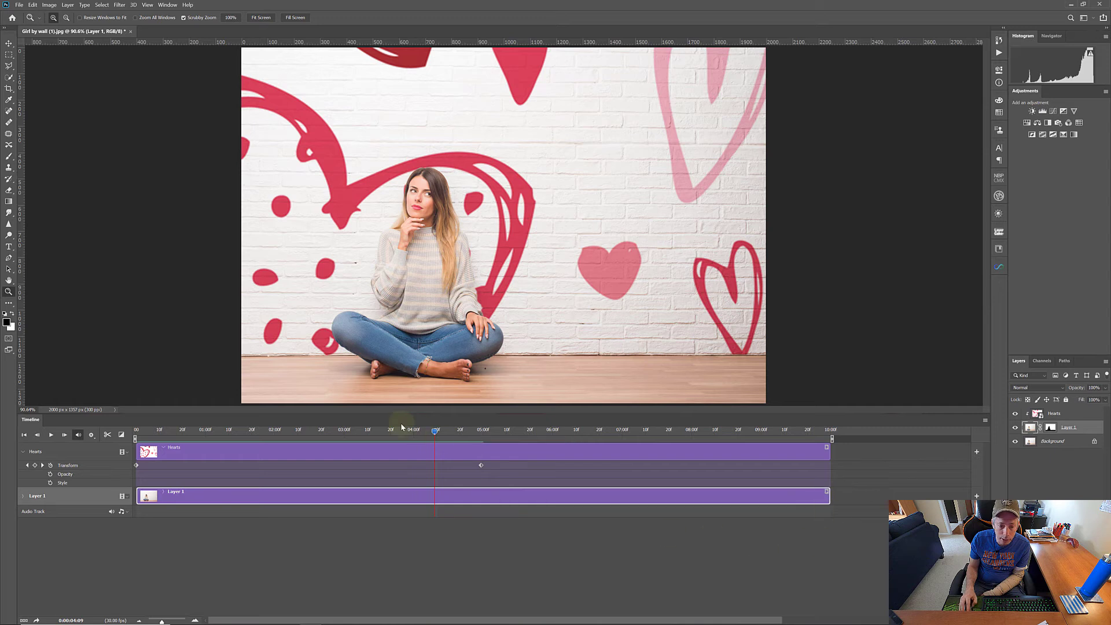
# Move the Hearts layer's last Transform keyframe to 10:00 and play back the slowed animation.
pyautogui.click(199, 455)
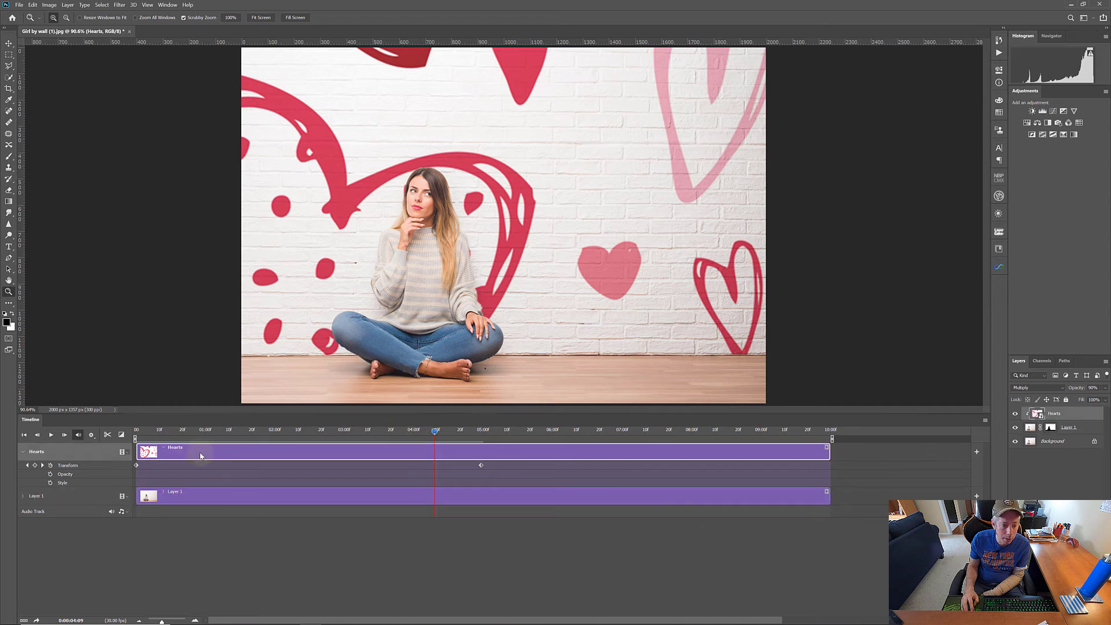
pyautogui.click(51, 434)
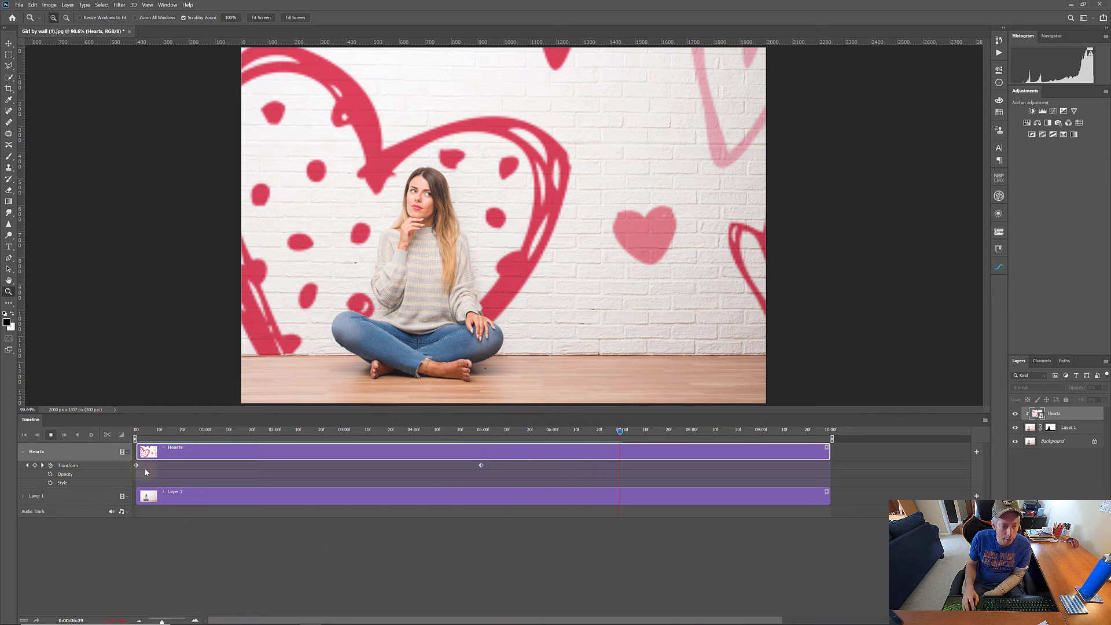
pyautogui.click(49, 435)
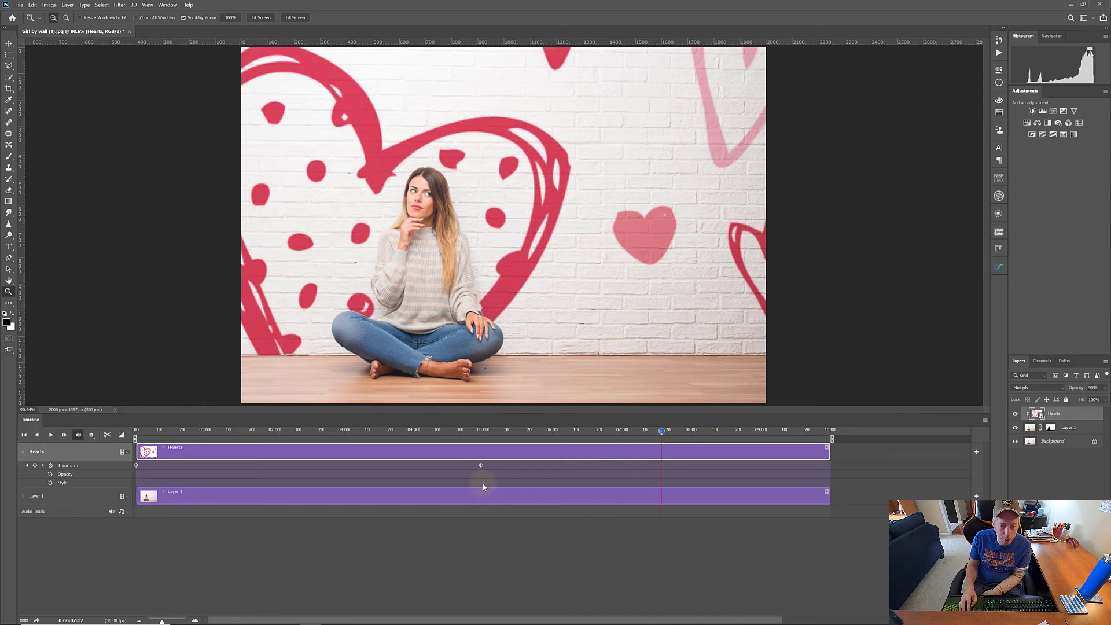
pyautogui.moveTo(481, 466); pyautogui.dragTo(831, 466)
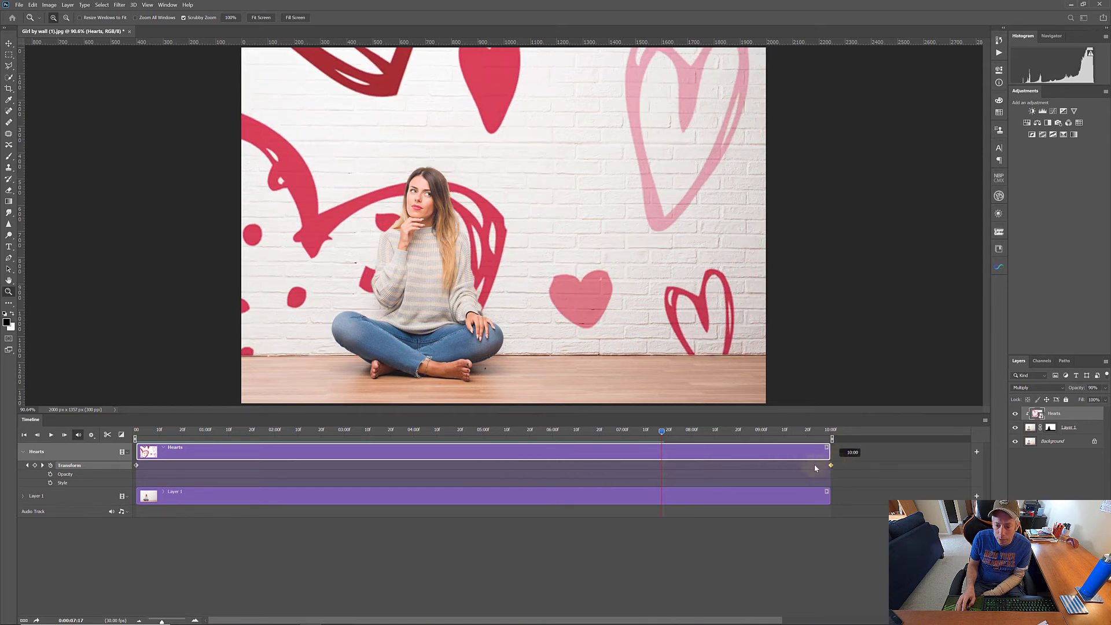
pyautogui.click(51, 437)
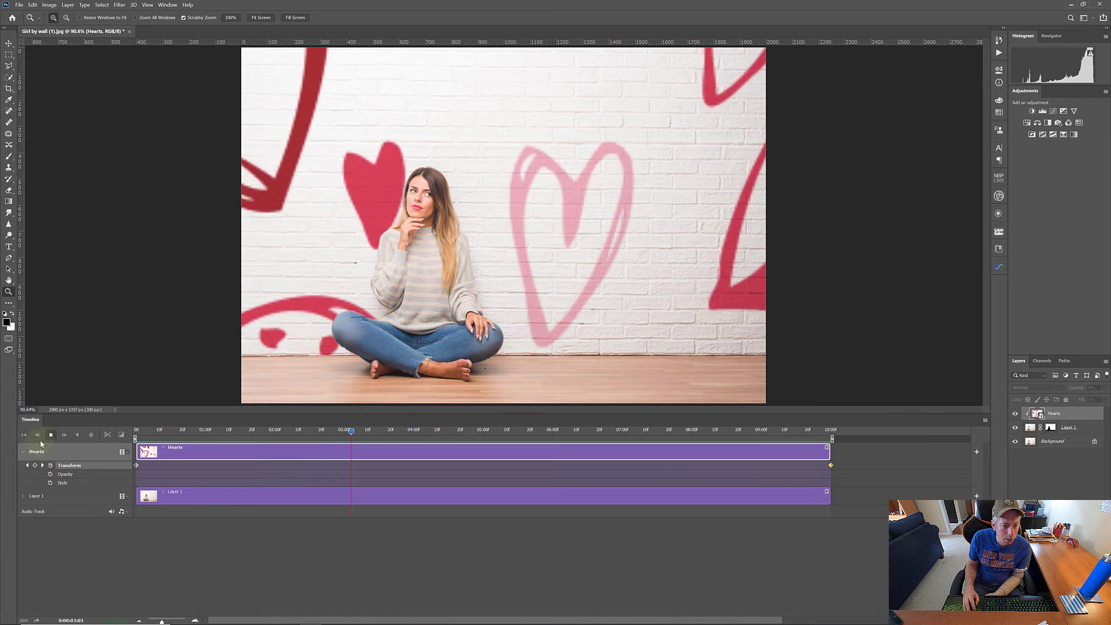
pyautogui.press('space')
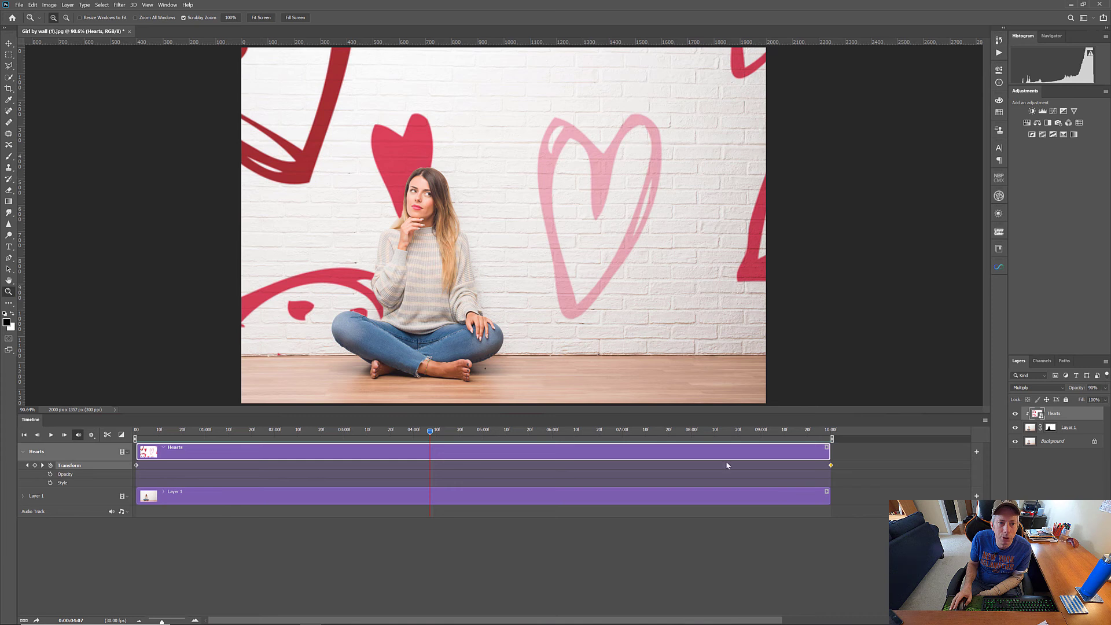
# Render all frames to the video Girl by wall (1).mp4 in H.264 format with the High Quality preset at 24 fps.
pyautogui.click(18, 6)
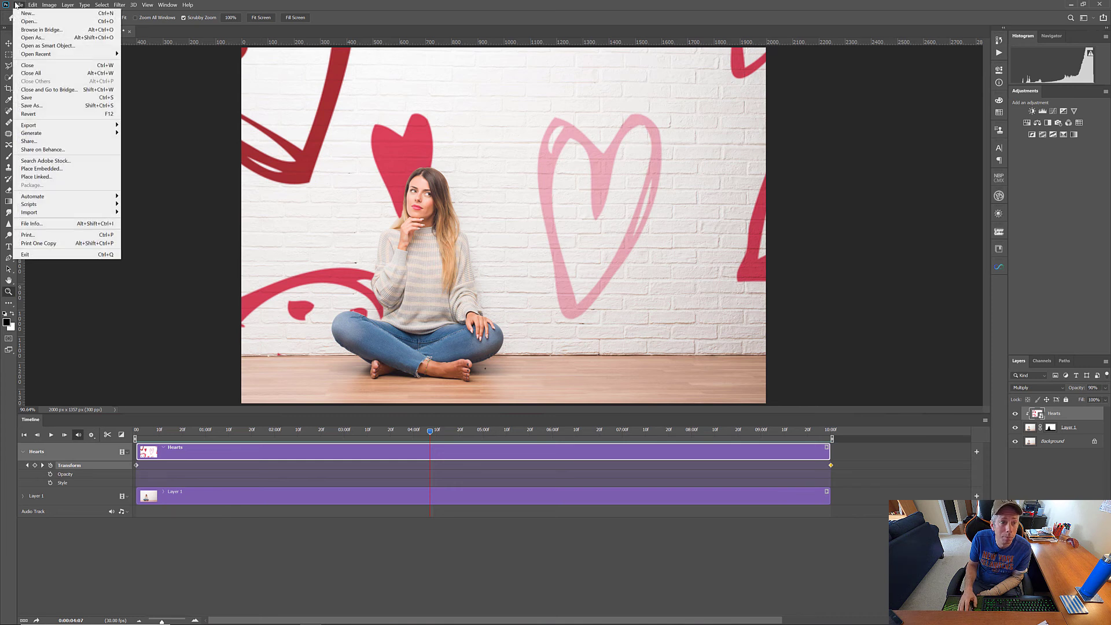
pyautogui.moveTo(50, 126)
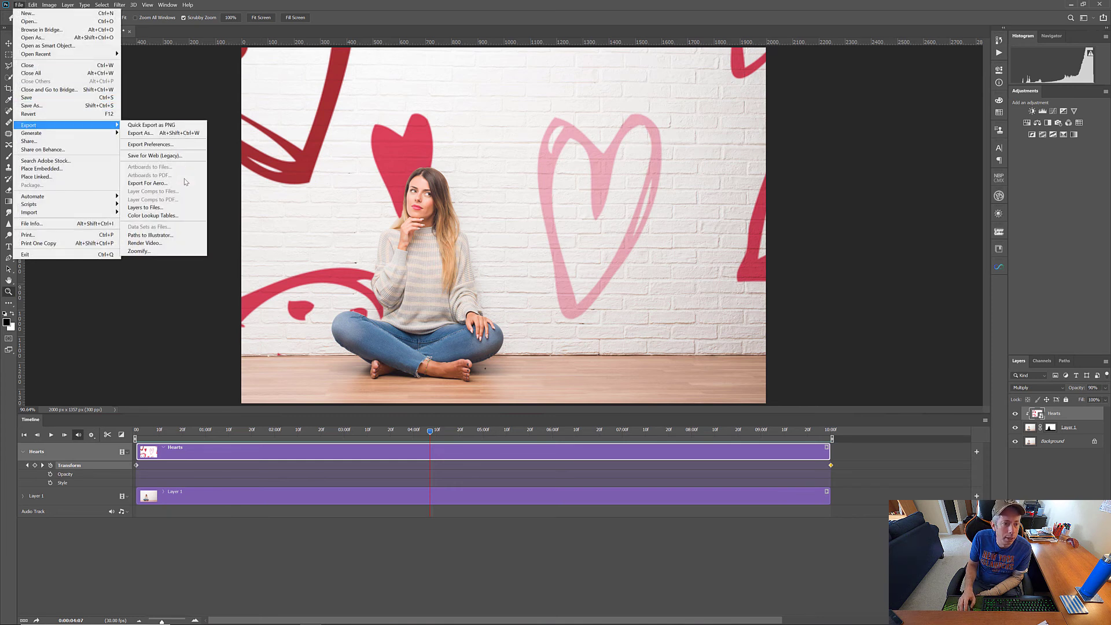
pyautogui.click(160, 243)
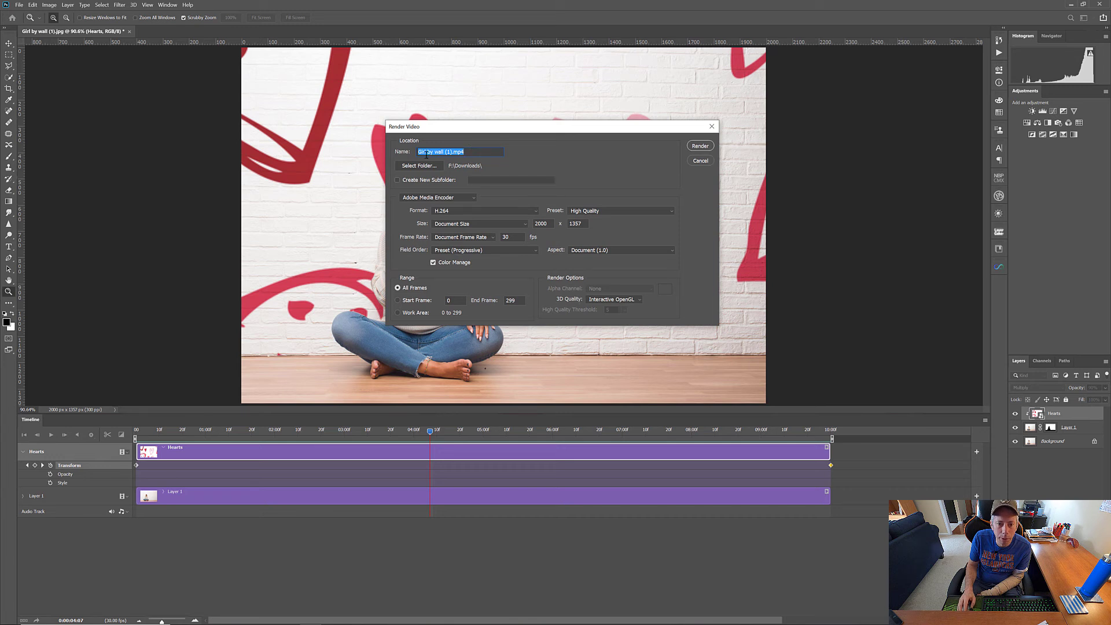
pyautogui.click(603, 212)
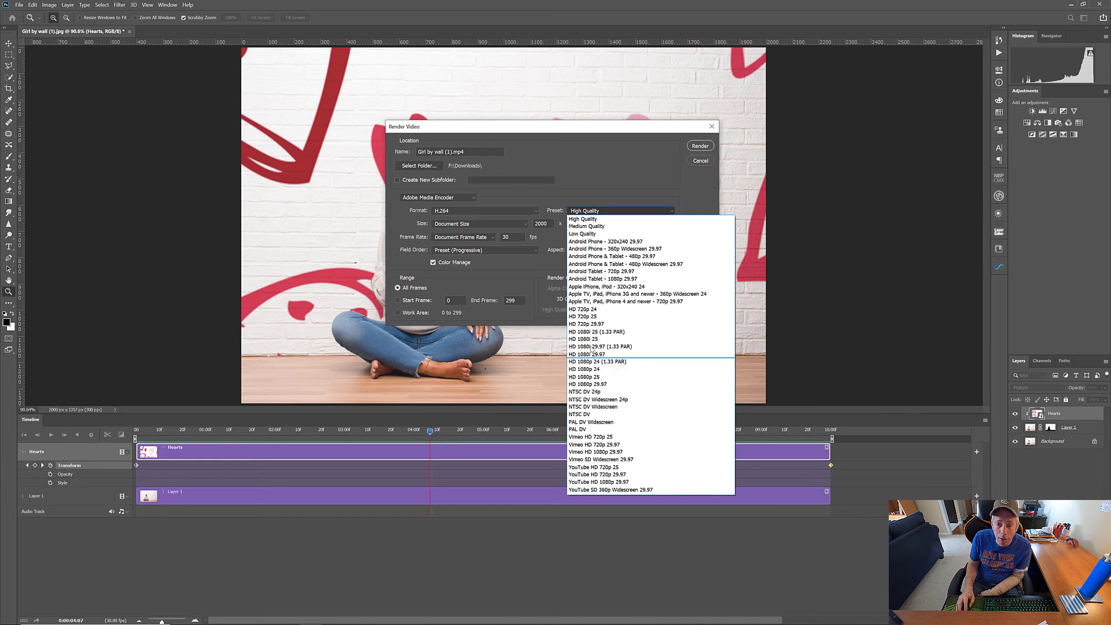
pyautogui.click(592, 194)
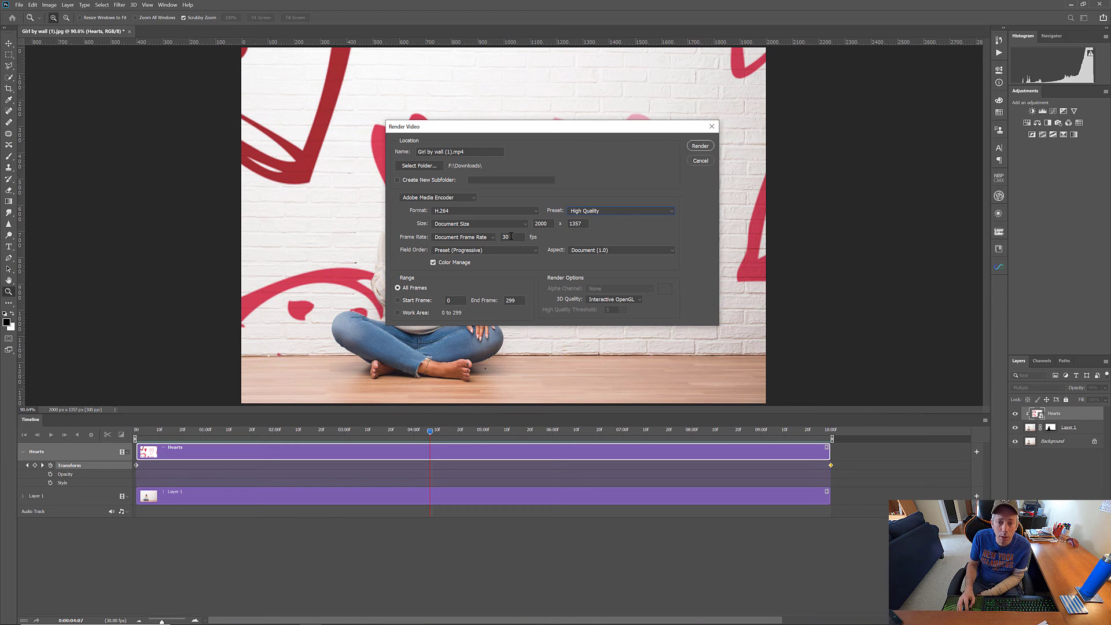
pyautogui.write('24')
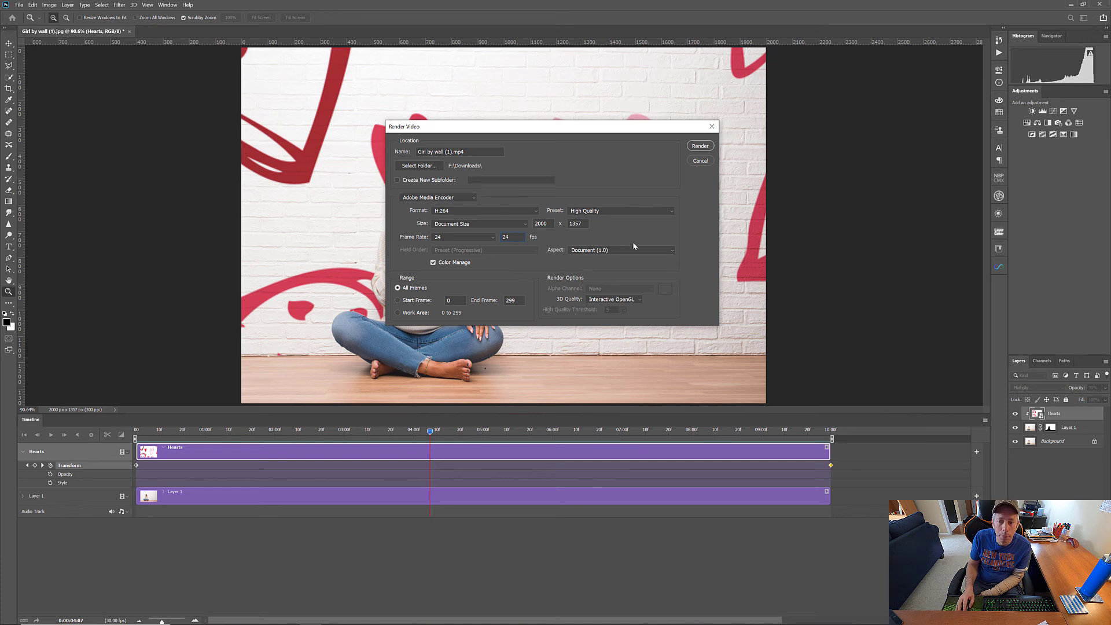
pyautogui.click(701, 146)
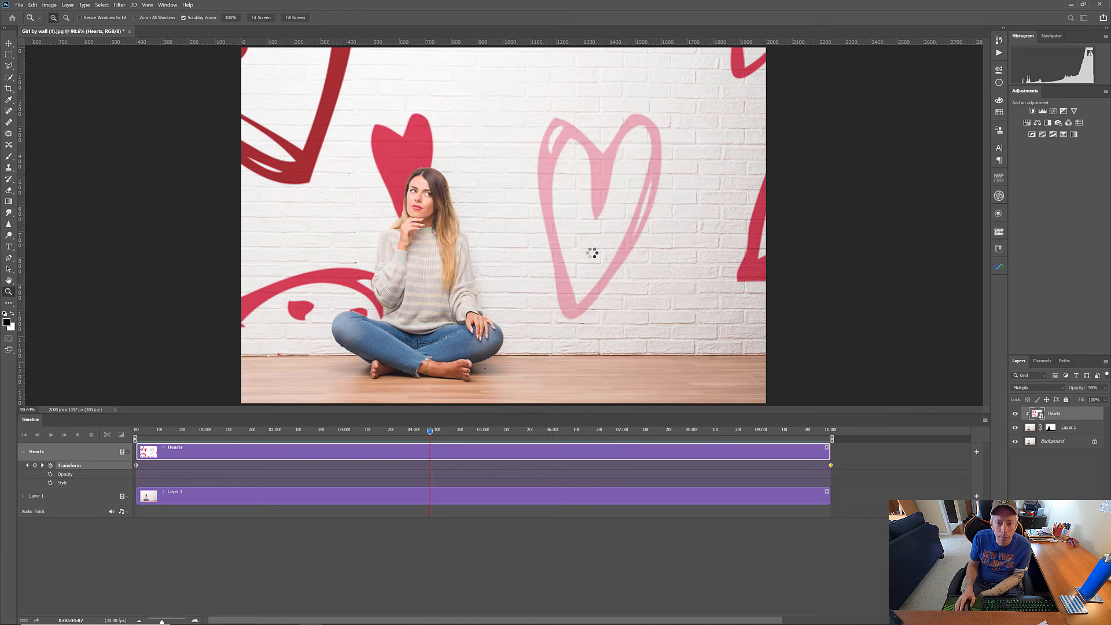